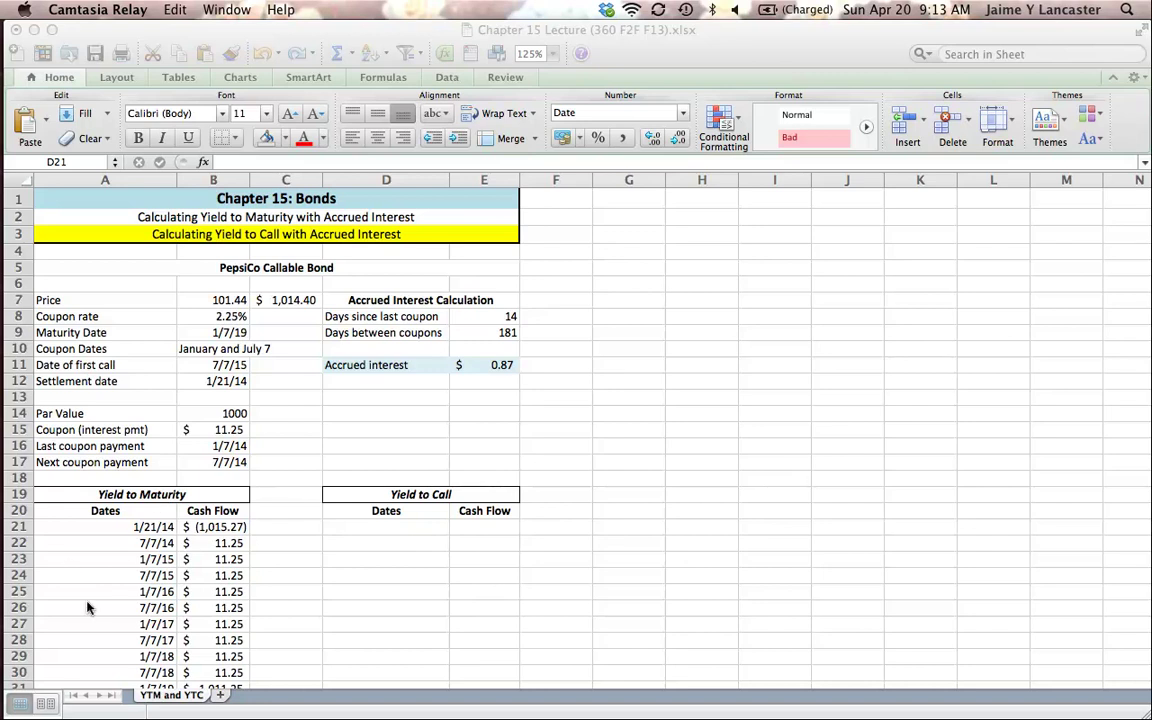
Step: Enter the settlement date 1/21/14 as the first Yield to Call date, checking it against the bond's call and coupon dates
left_click(388, 533)
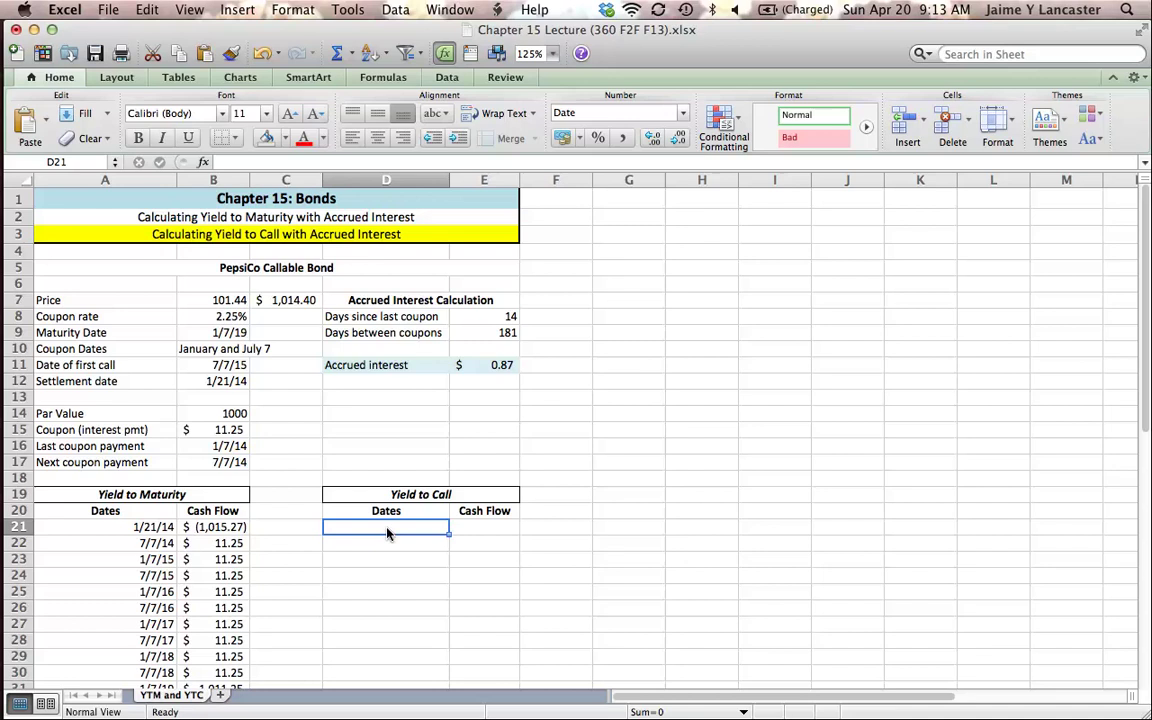
type("1/21")
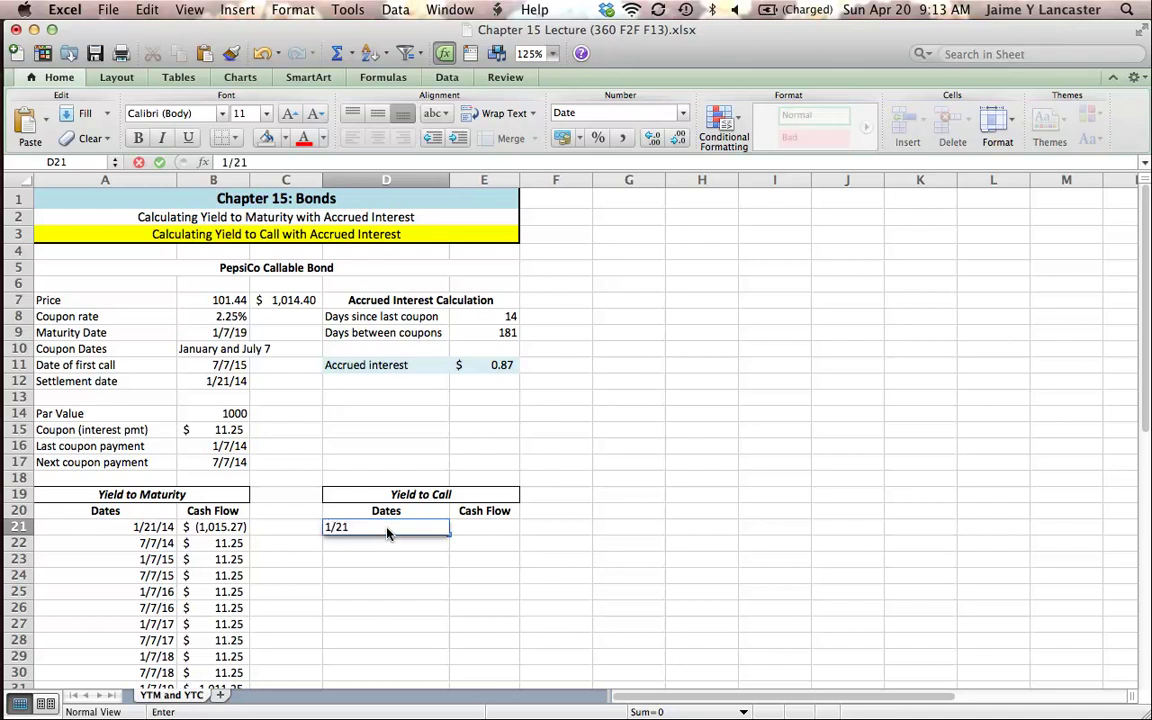
type("/14")
key("Return")
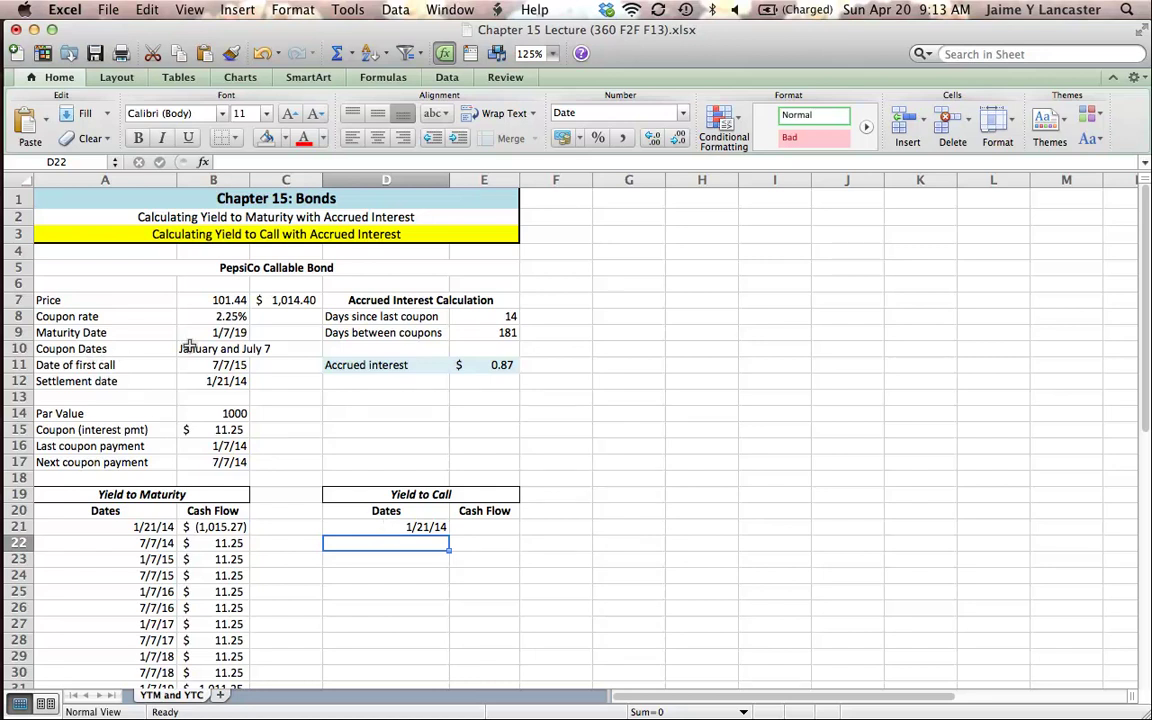
left_click(214, 365)
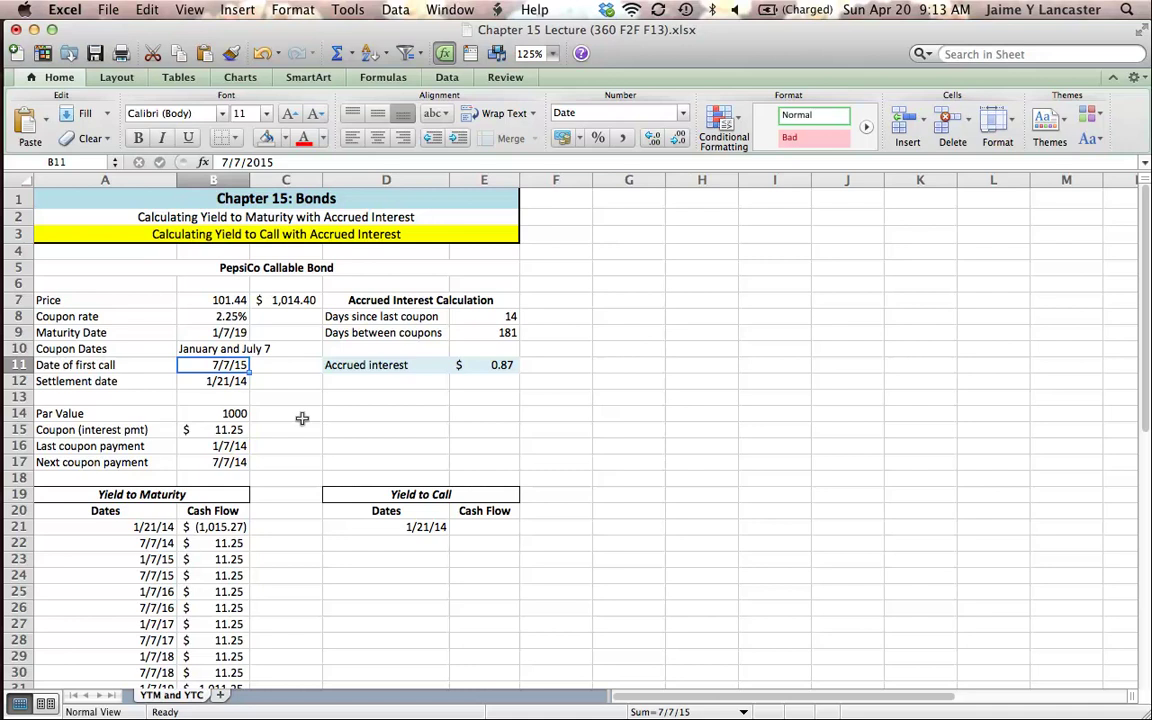
left_click(427, 533)
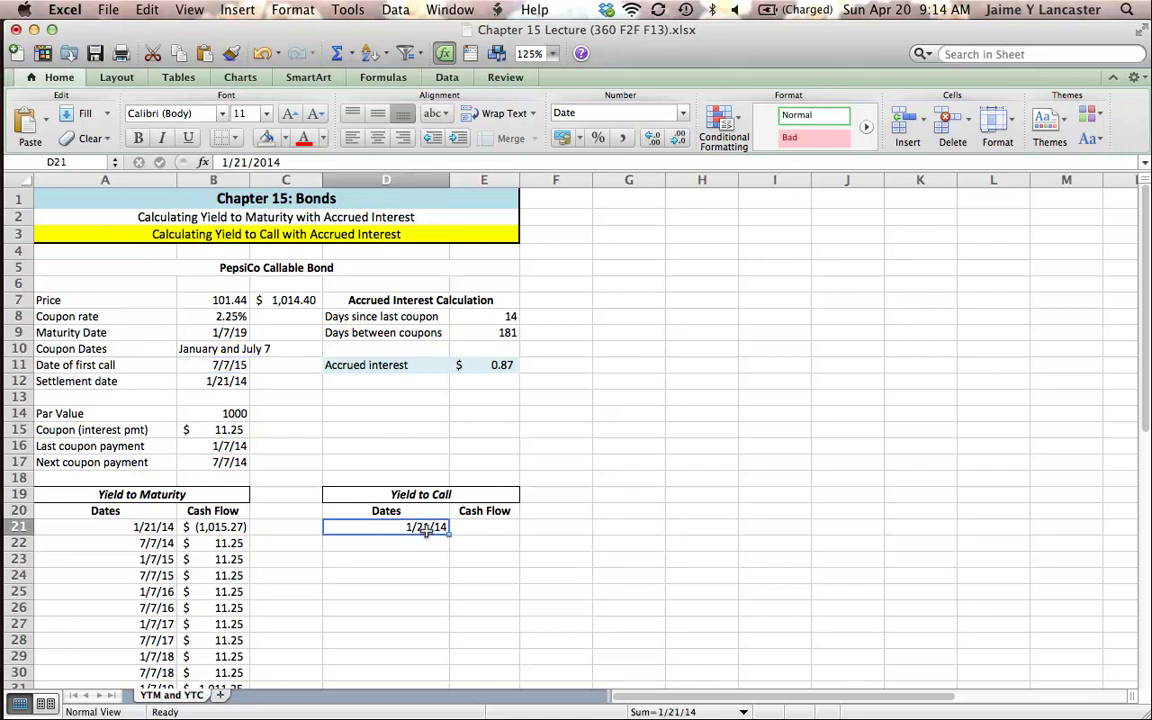
left_click(230, 446)
left_click(229, 461)
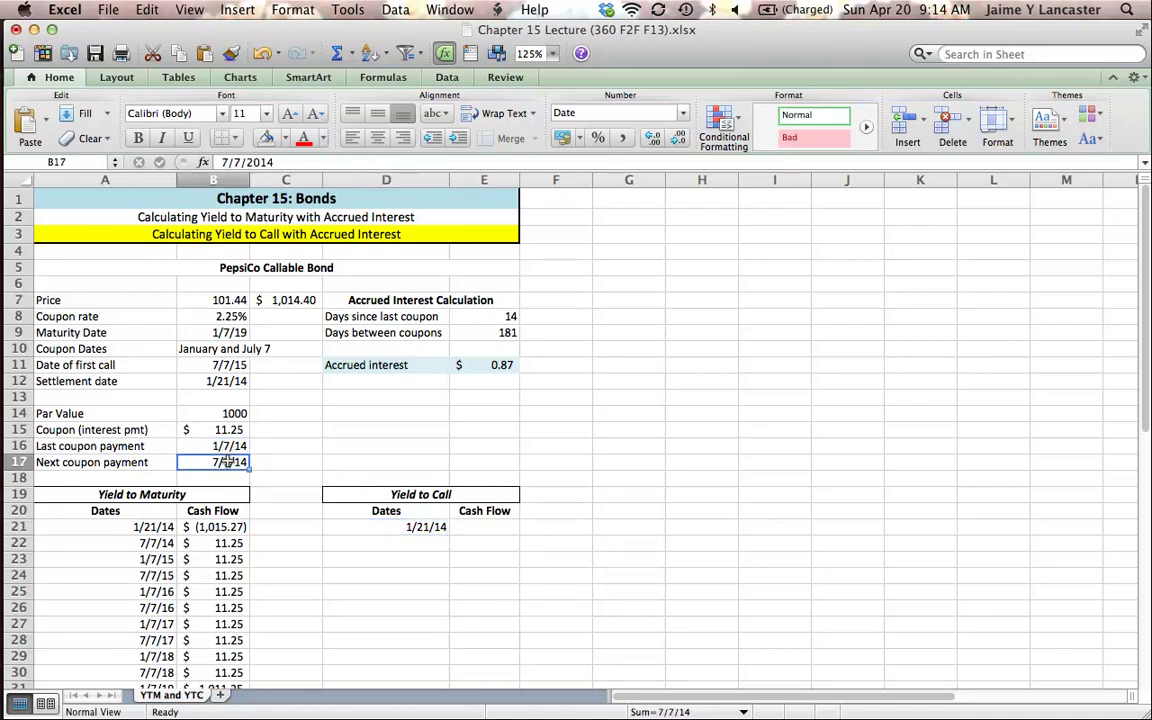
left_click(226, 366)
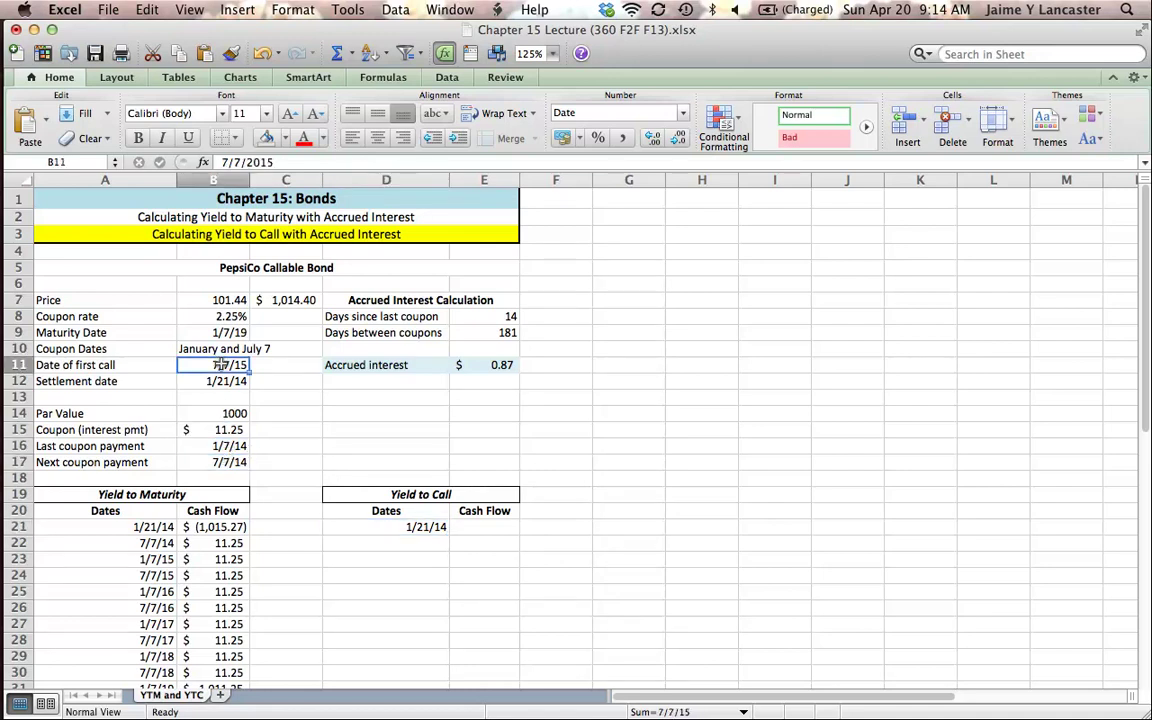
Step: Add the dates 7/7/14, 1/7/15 and 7/7/15 below the settlement date
left_click(412, 542)
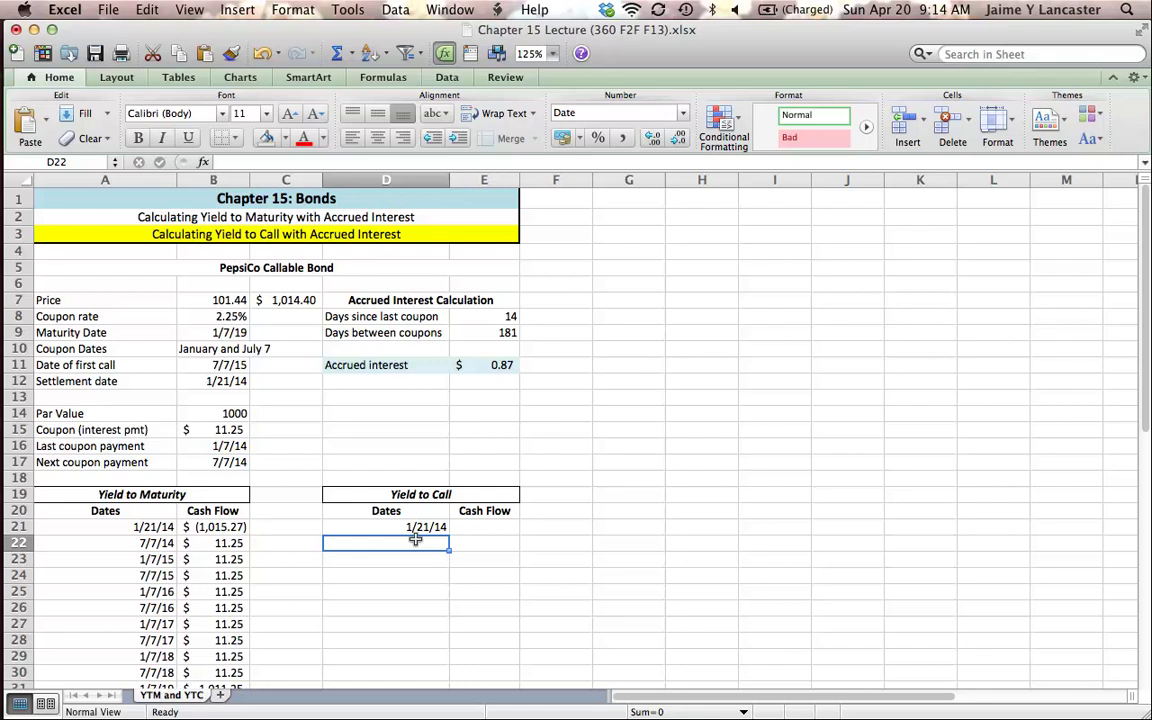
type("7/")
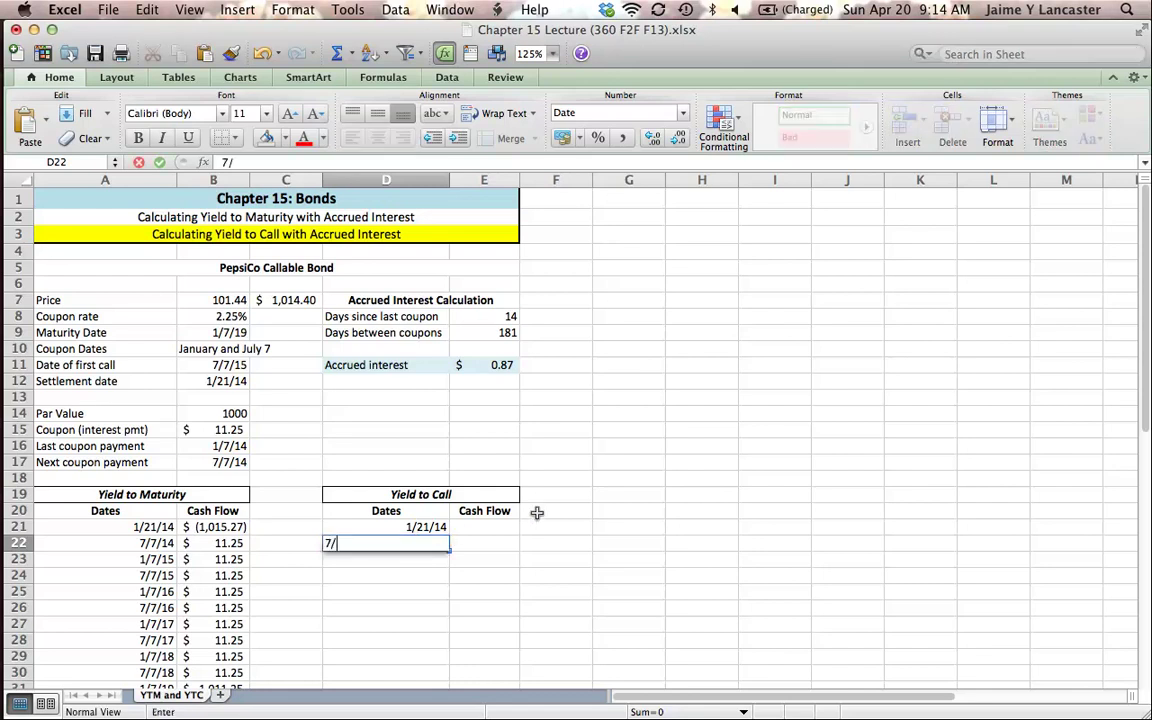
type("7/14")
key("Return")
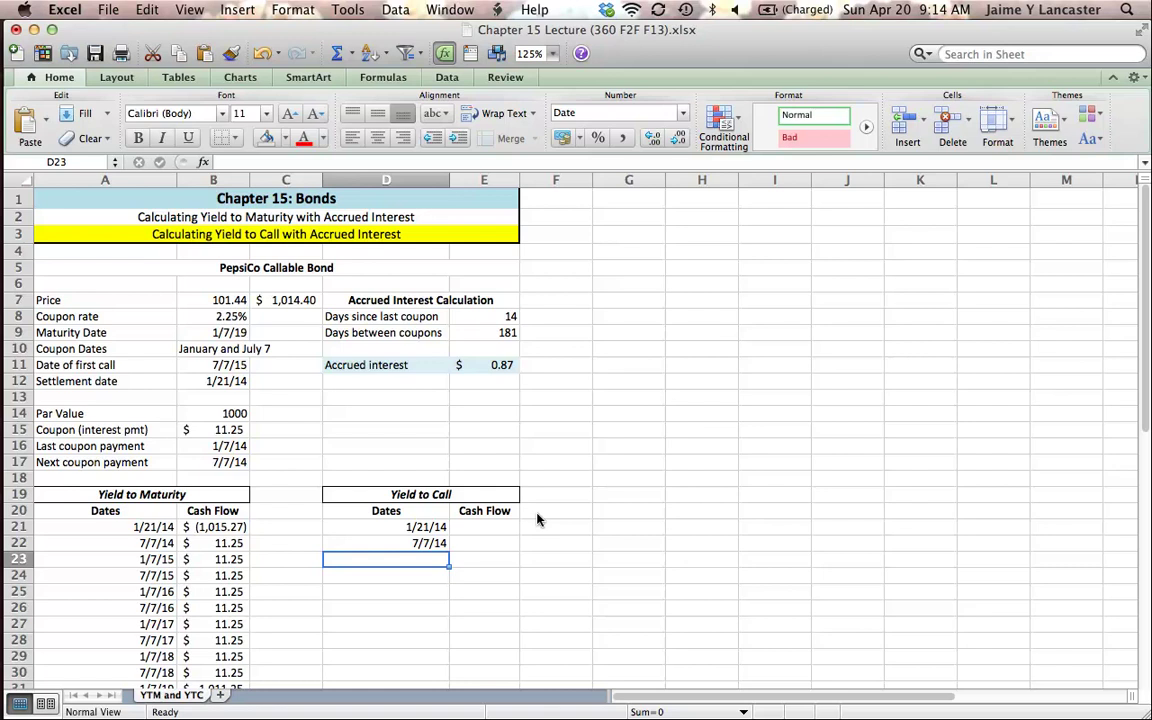
type("1/7")
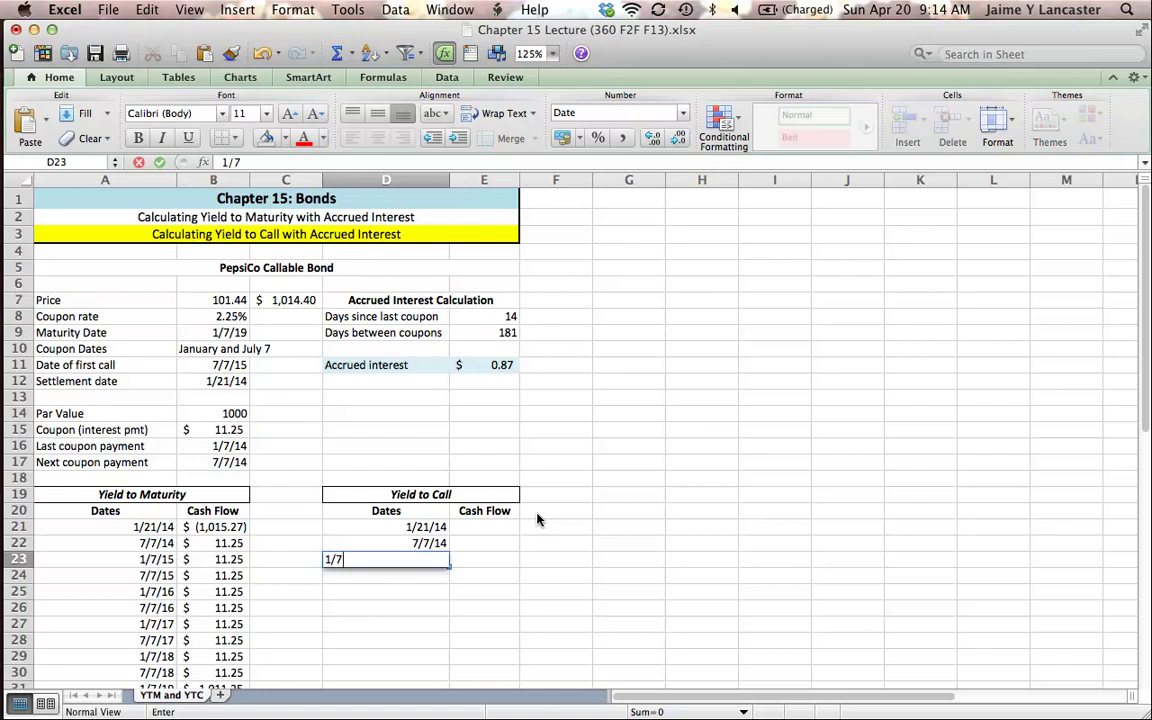
type("/15")
key("Return")
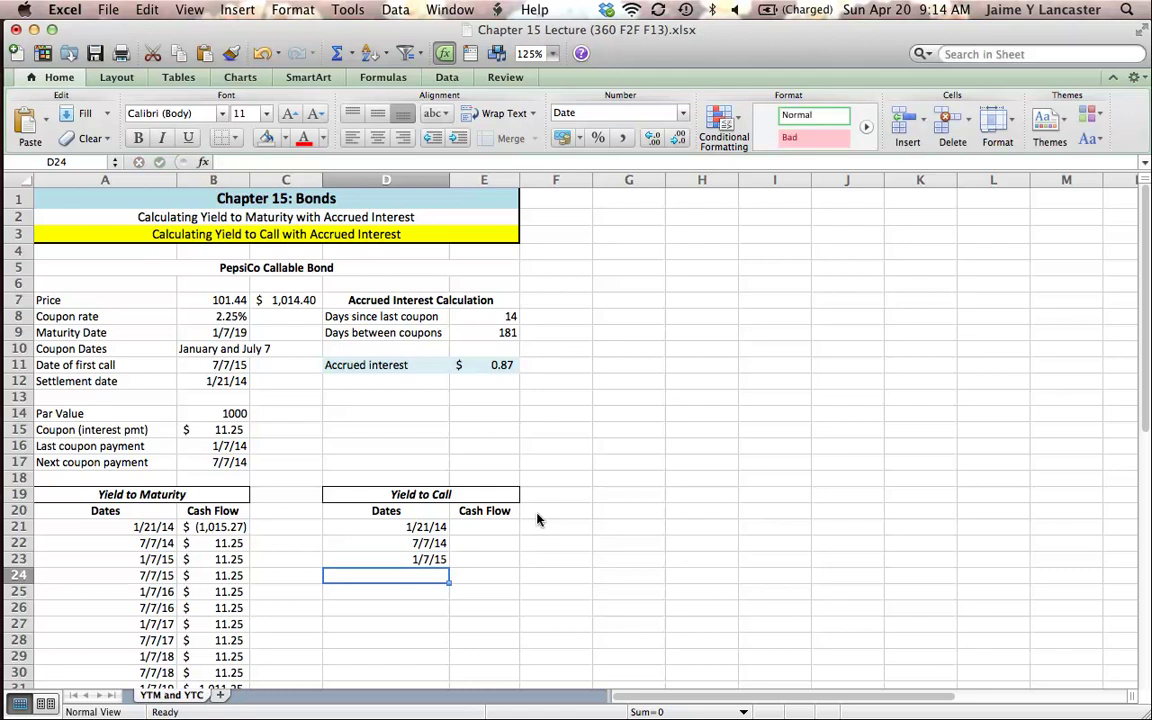
type("7/7")
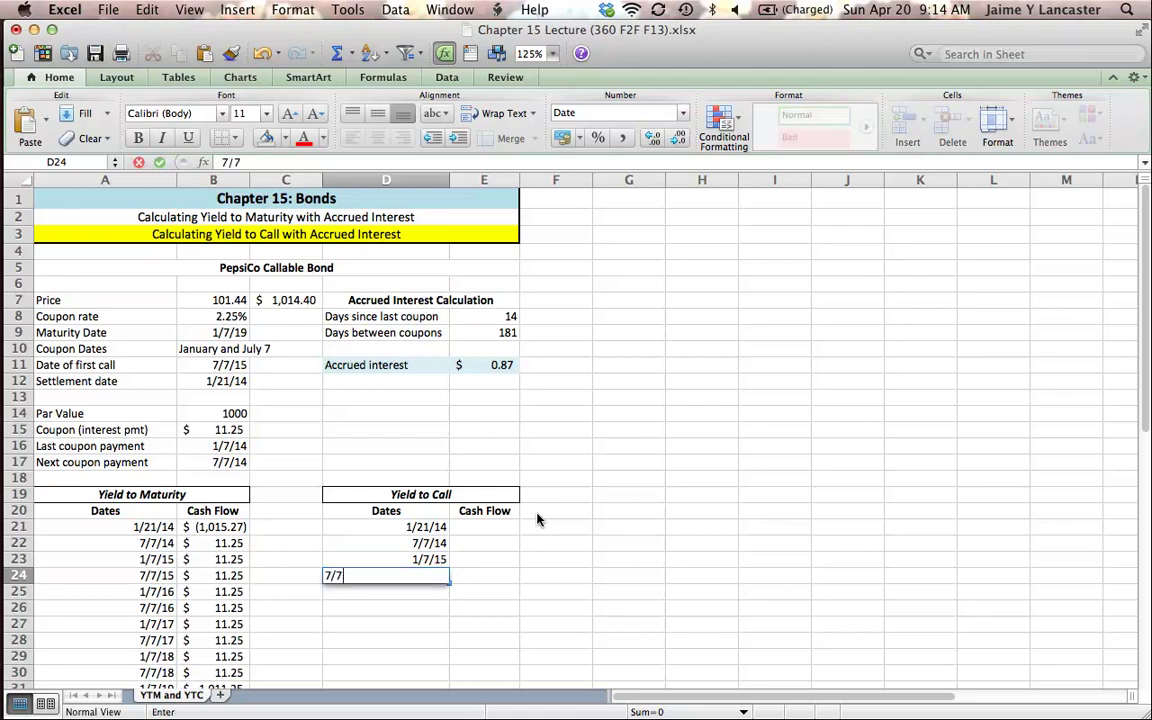
type("/15")
key("Return")
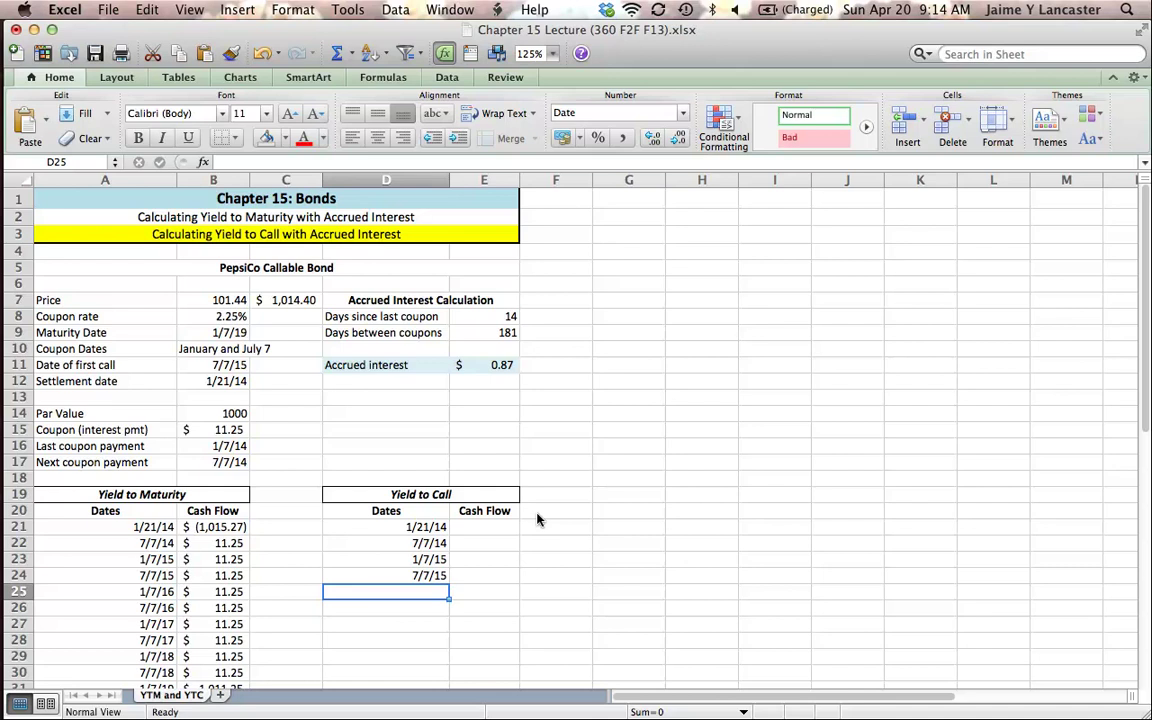
Step: Type a 'YTM' label in the row below the Yield to Call dates
scroll(537, 519, "down", 3)
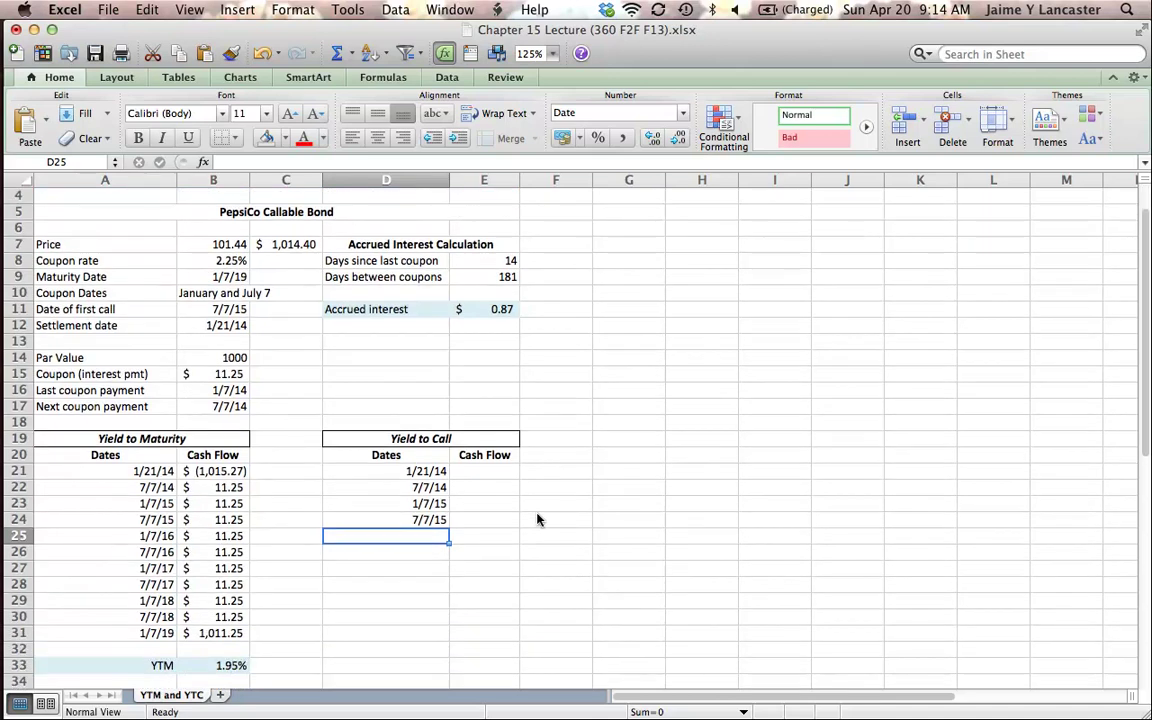
left_click(226, 665)
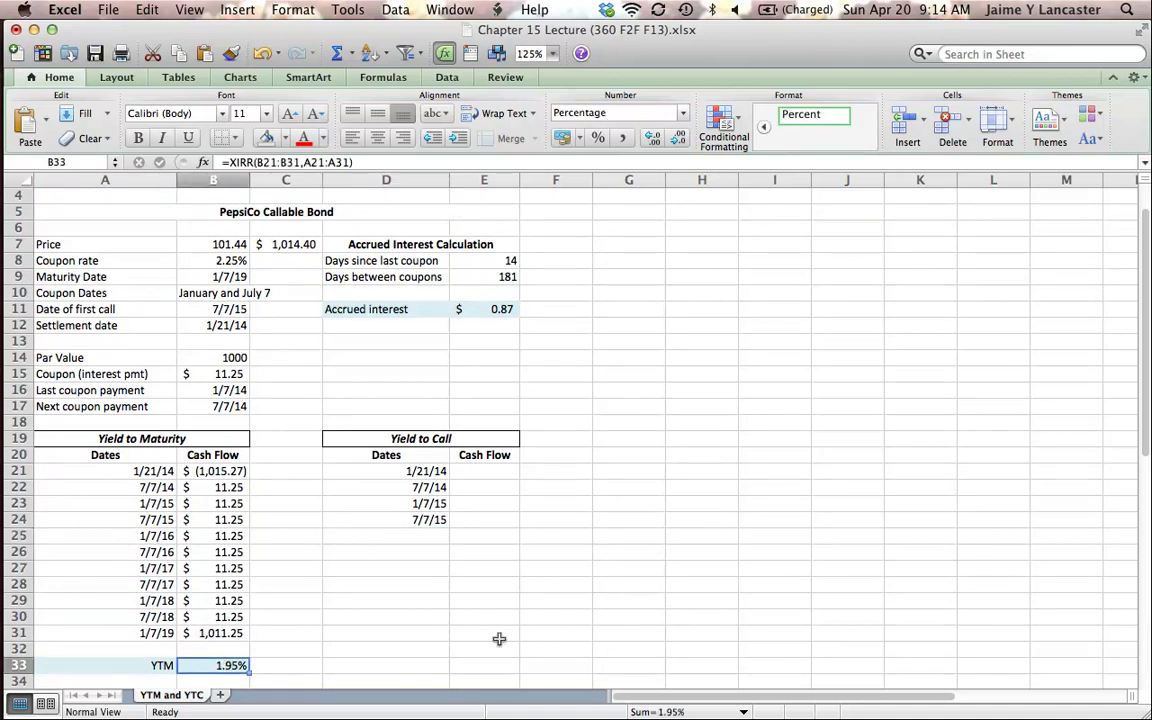
left_click(411, 553)
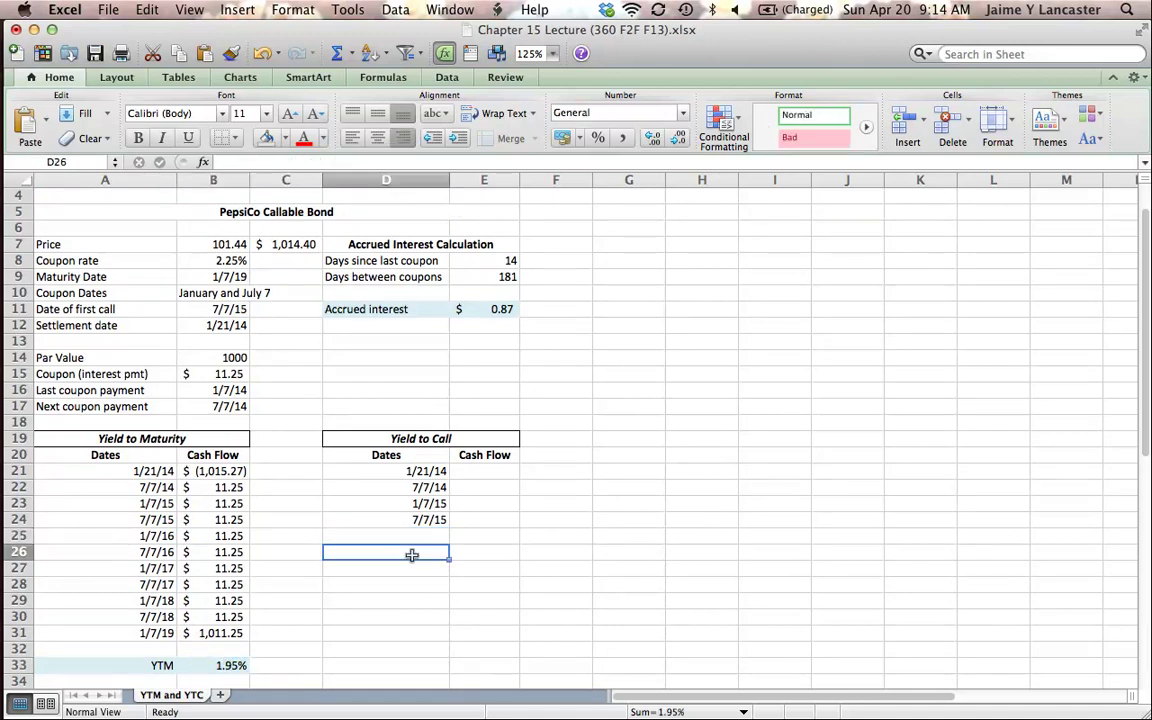
type("YTM")
key("Tab")
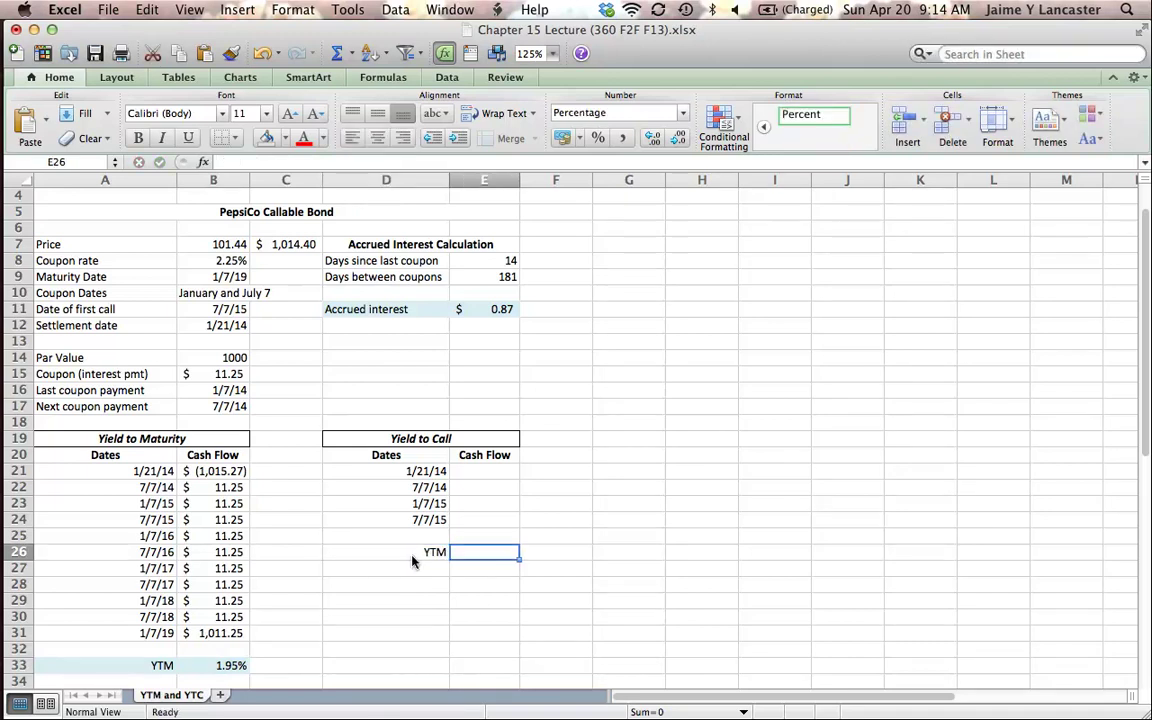
Step: Shade the YTM label and value cells light blue
left_click_drag(410, 552, 454, 552)
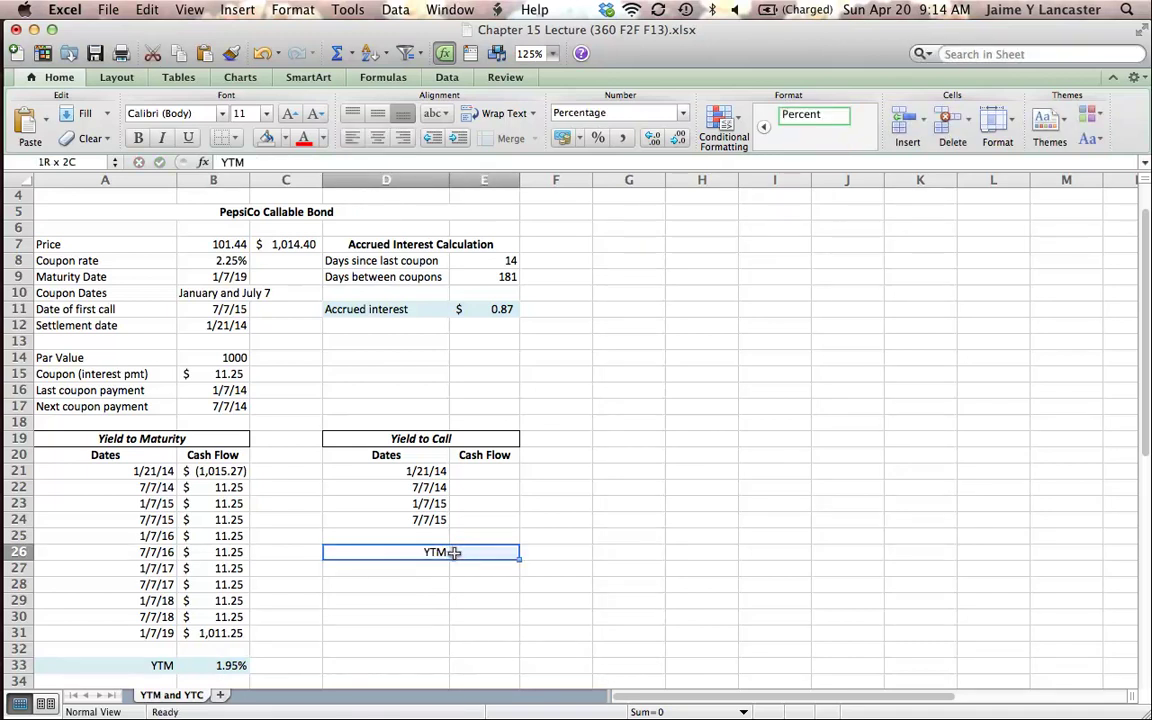
left_click(285, 139)
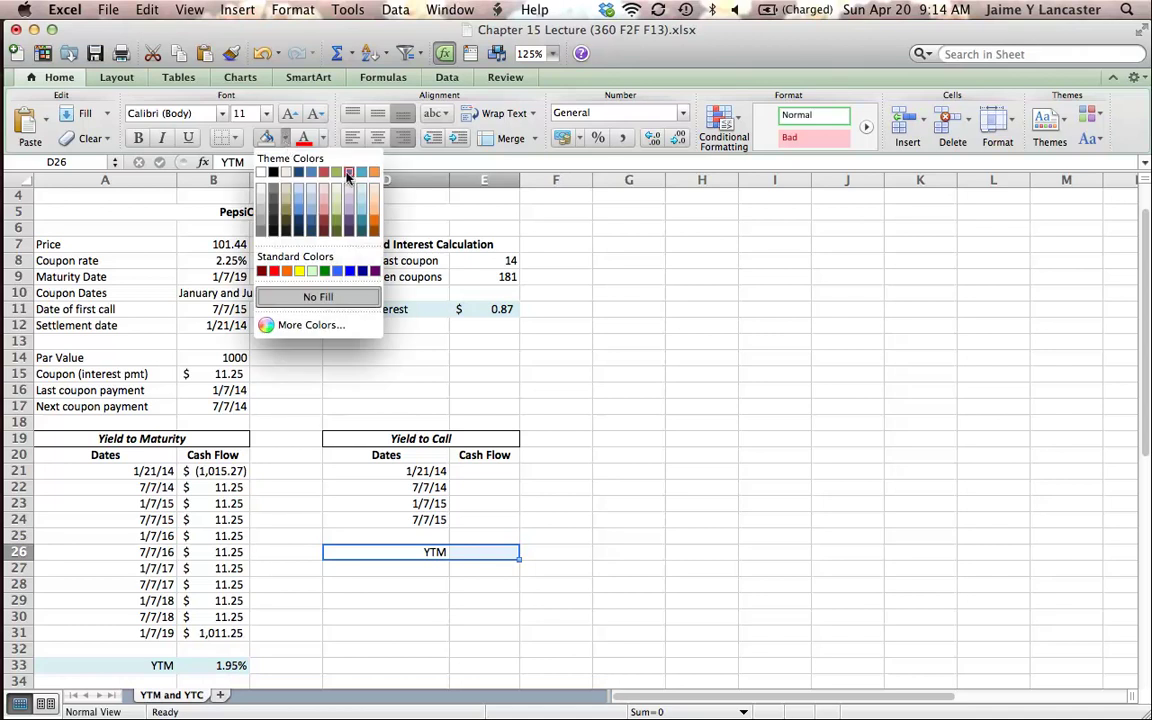
left_click(314, 183)
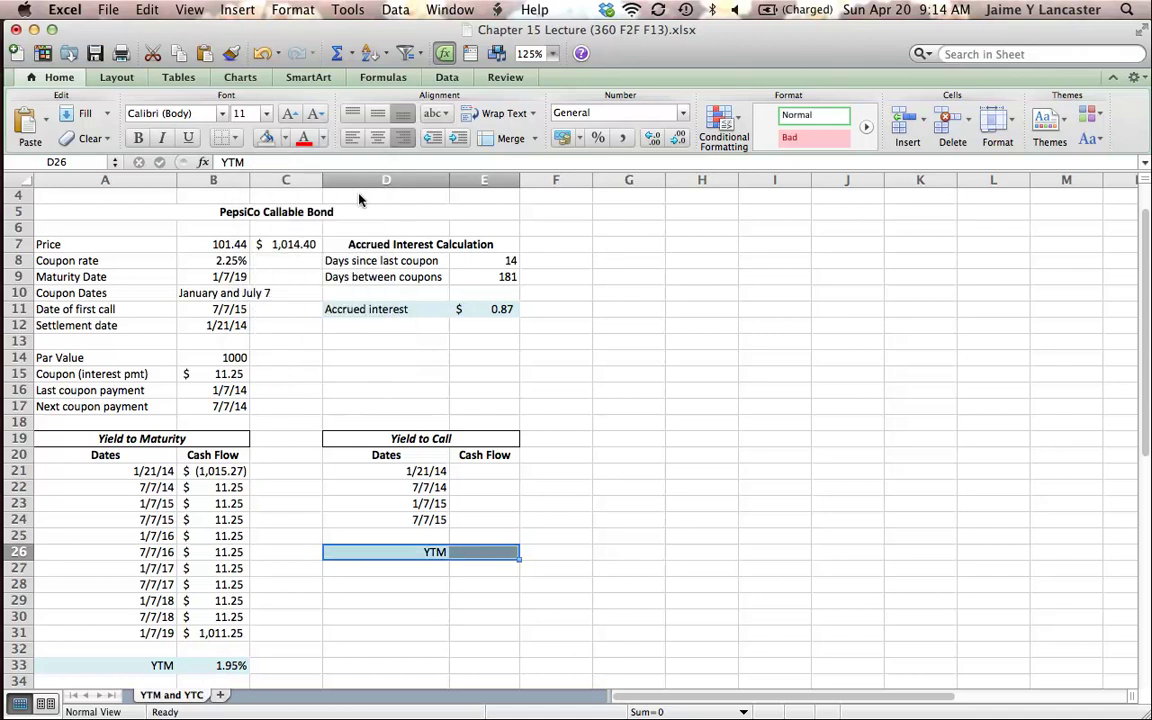
left_click(566, 580)
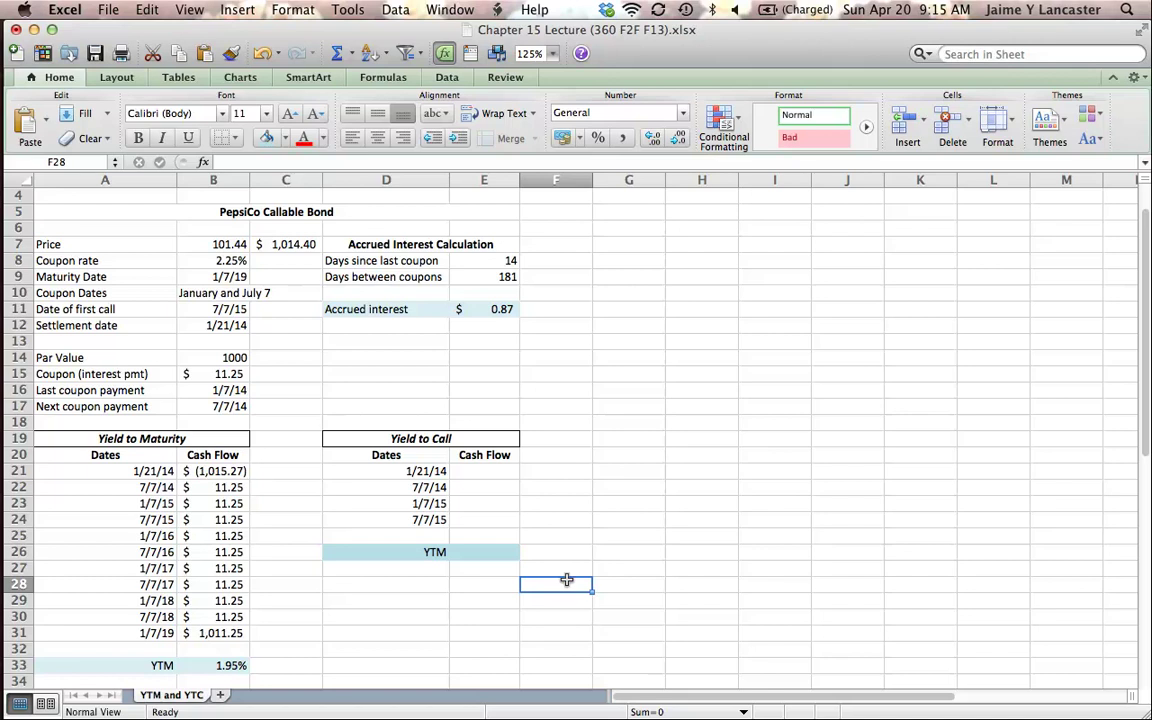
Step: Enter =-(C7+E11) as the 1/21/14 cash flow, giving $(1,015.27)
left_click(498, 473)
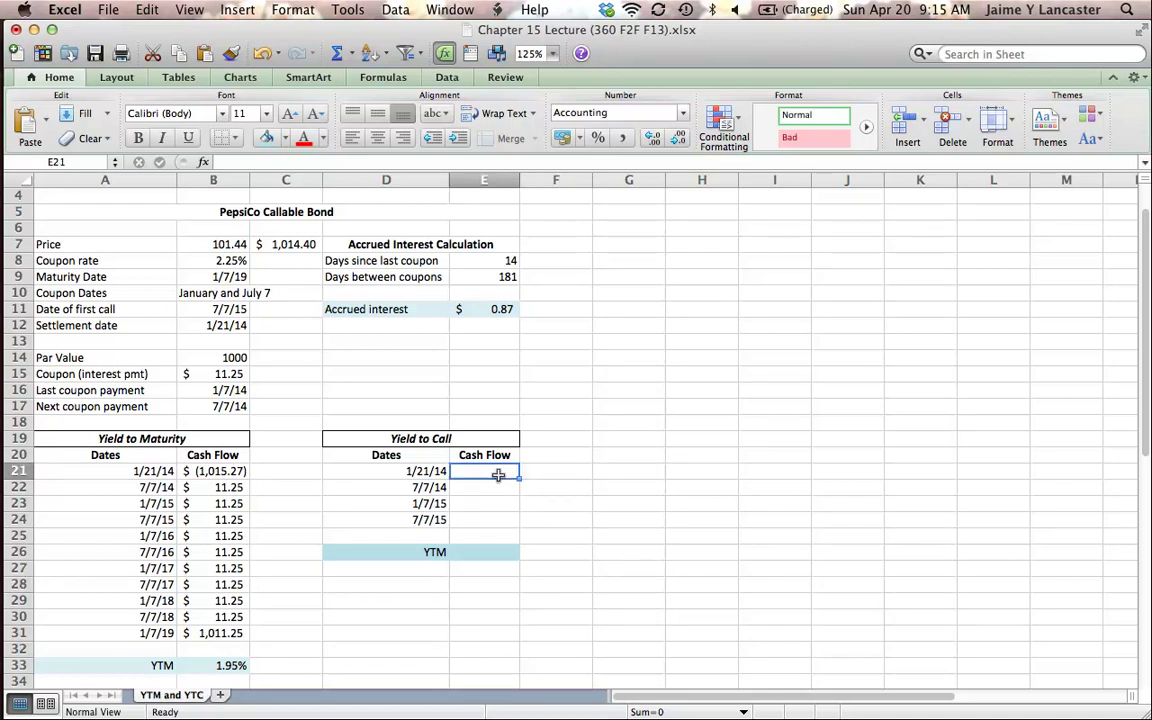
type("=")
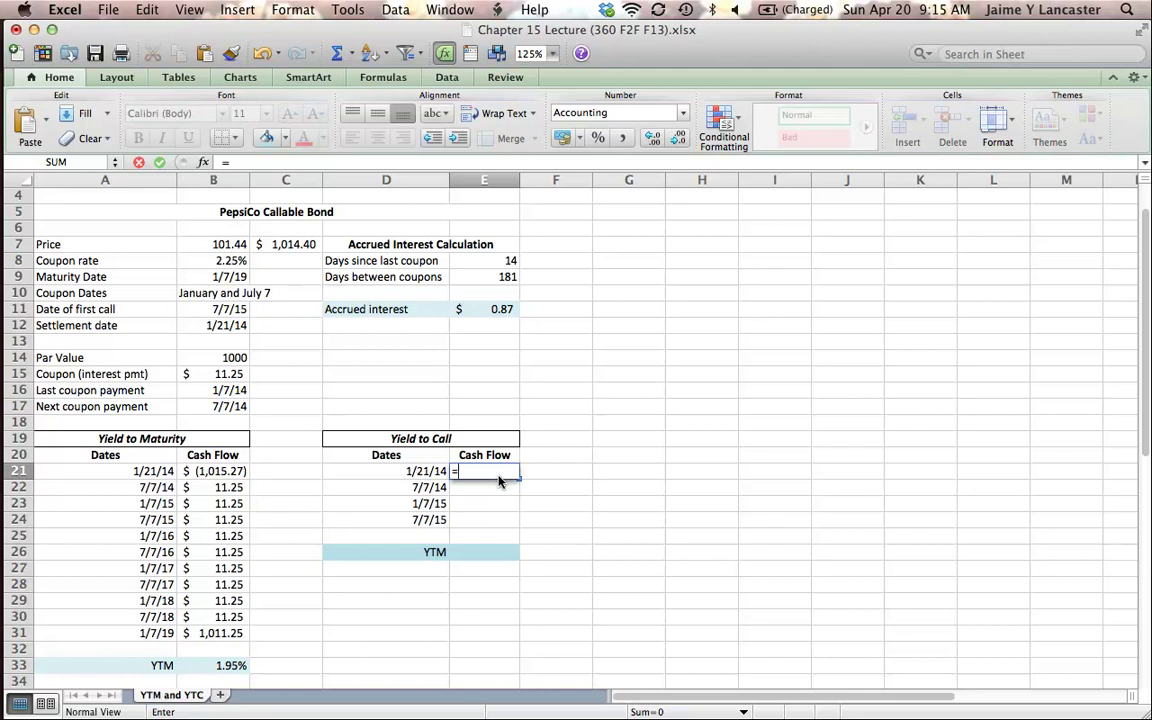
type("-(")
left_click(297, 243)
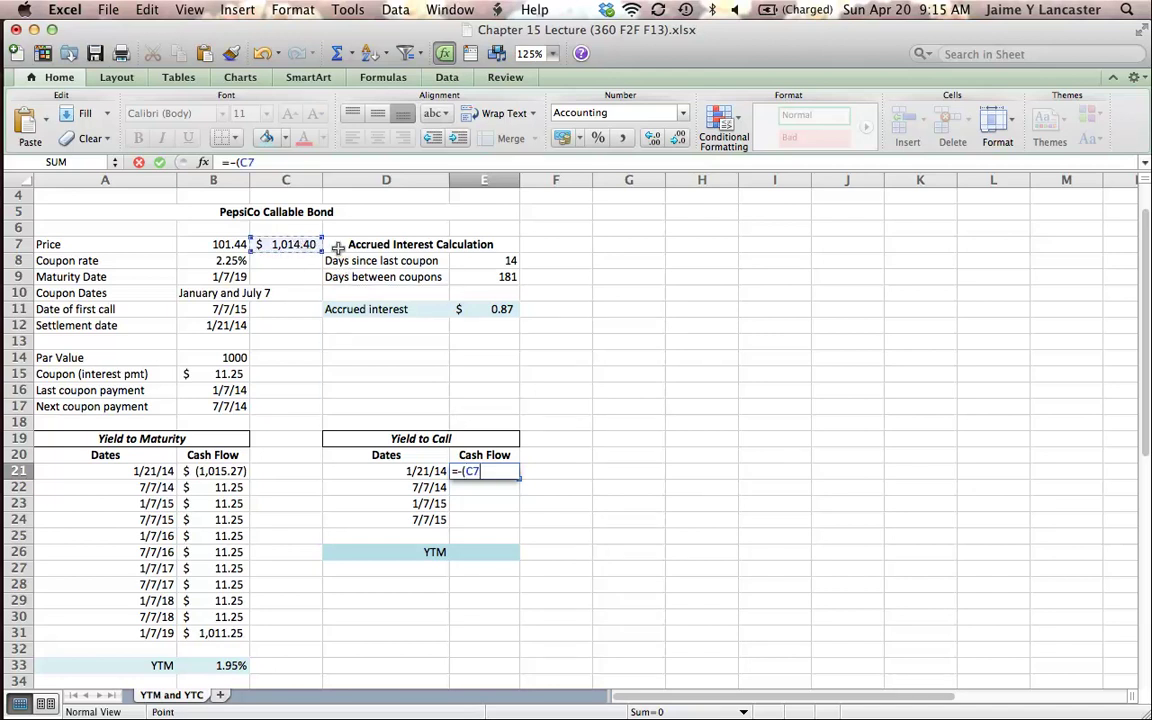
type("+")
left_click(484, 309)
type(")")
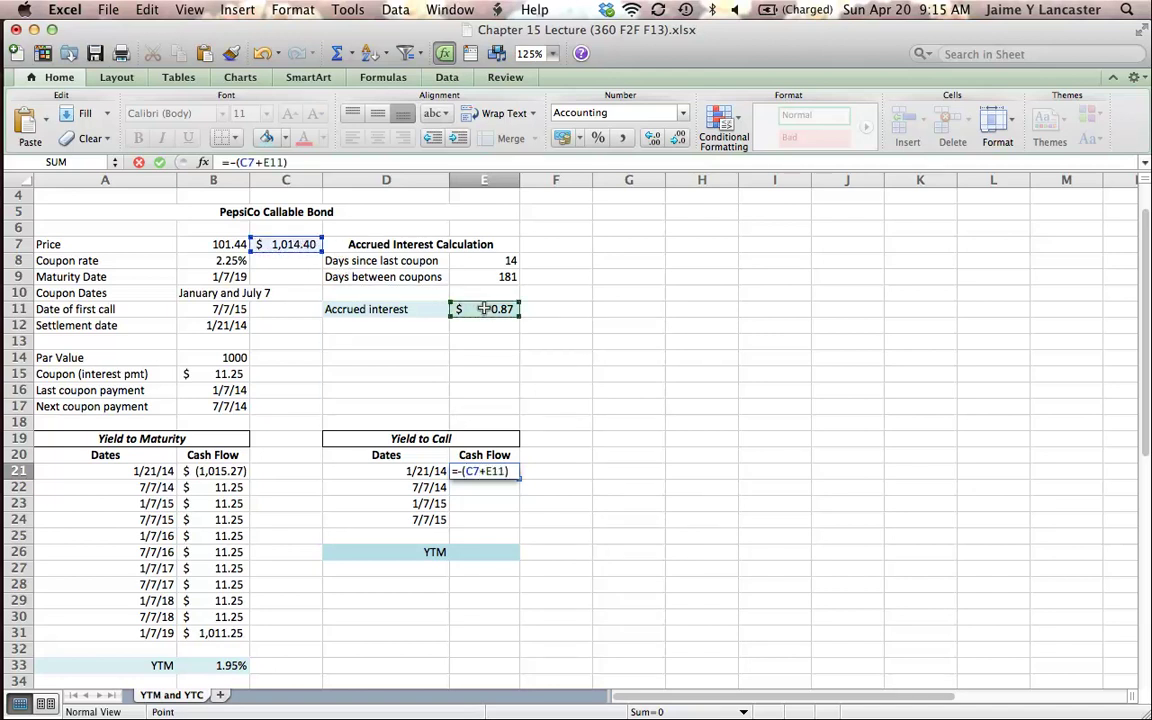
key("Return")
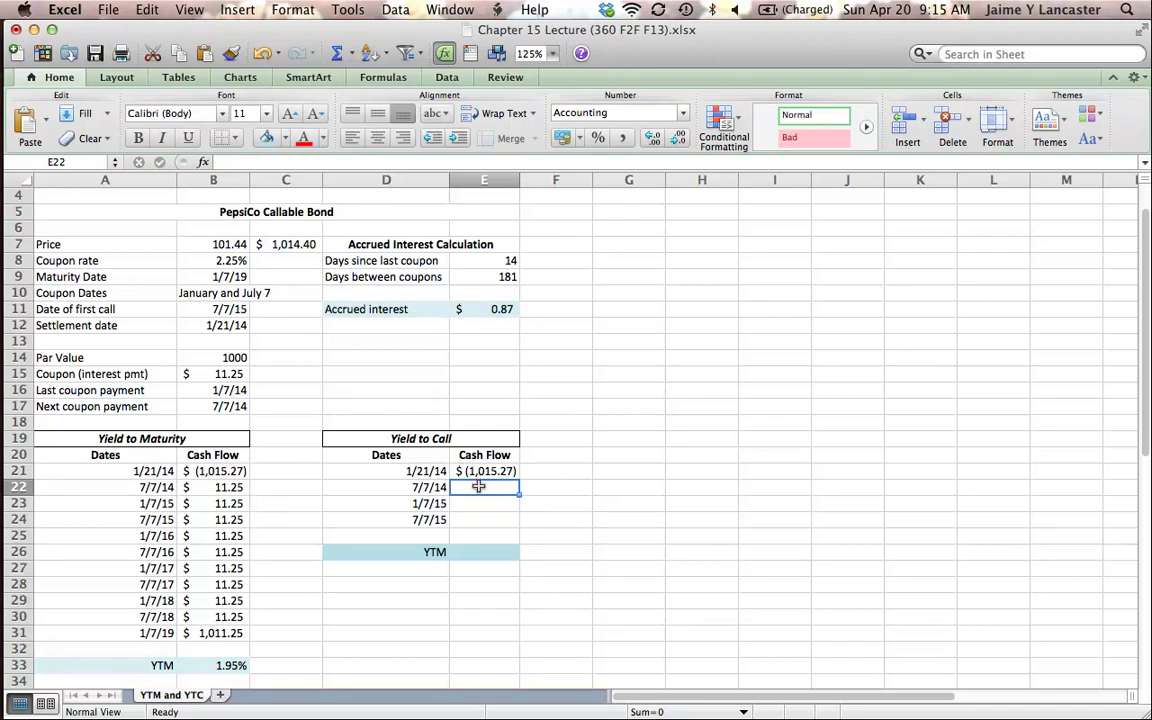
Step: Set the 7/7/14 and 1/7/15 cash flows to the absolute coupon $B$15, showing $11.25
type("=")
left_click(238, 376)
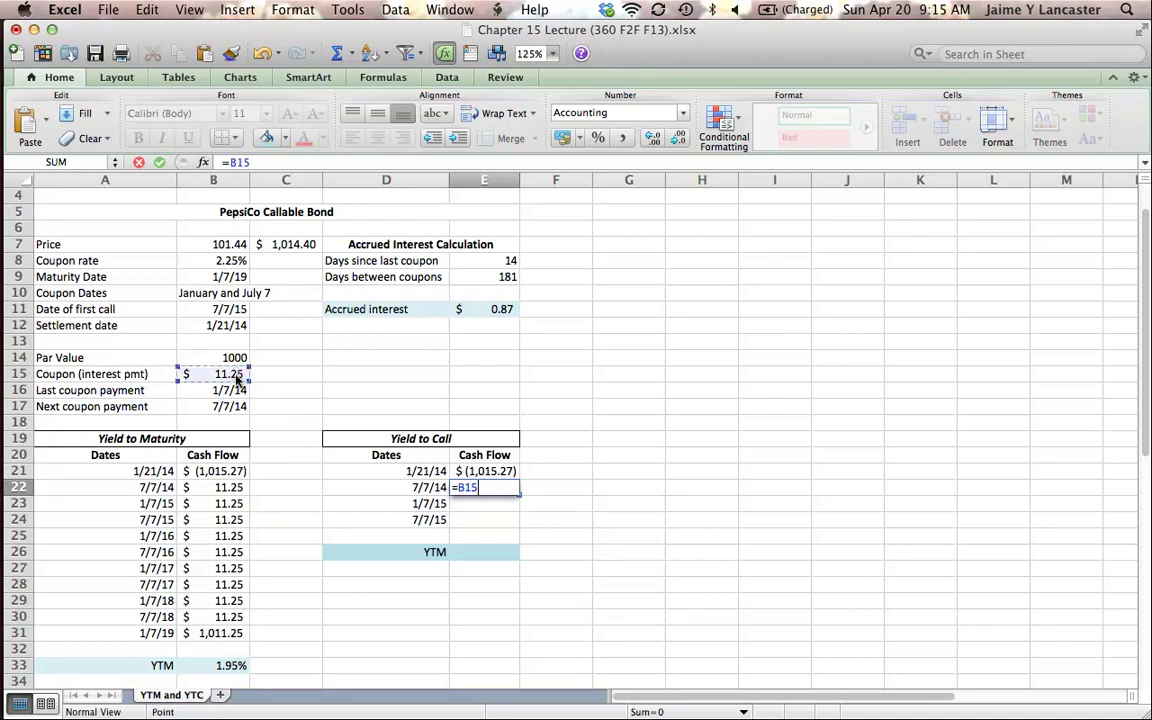
key("super+t")
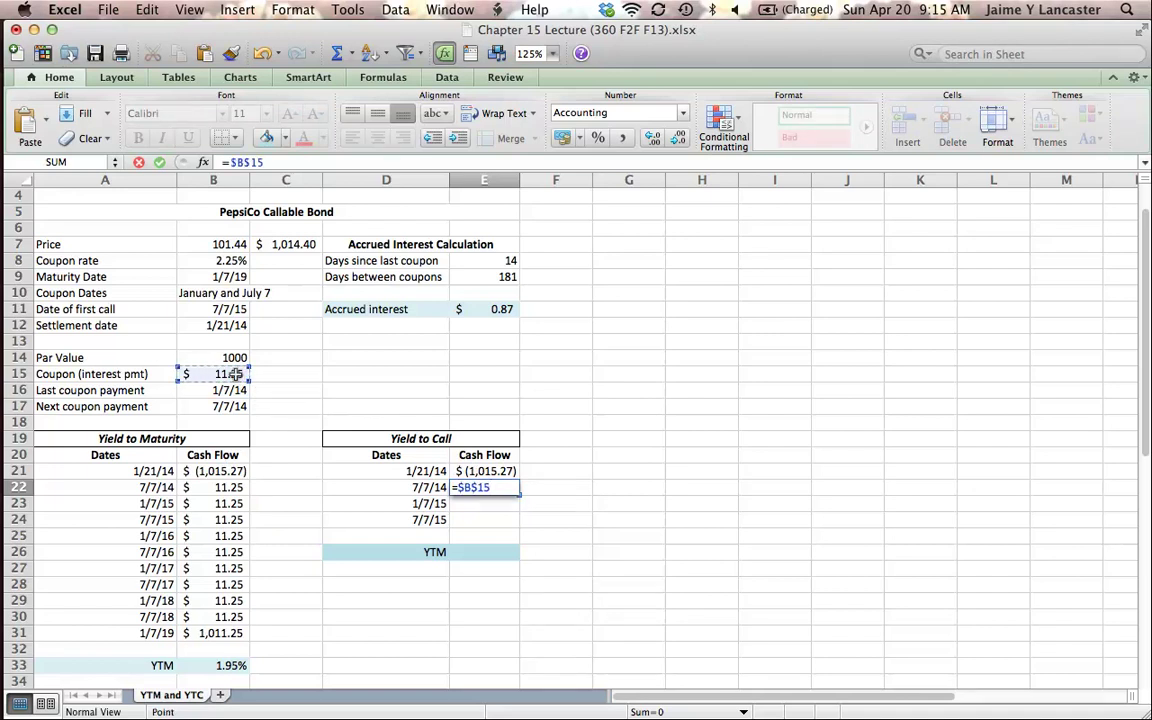
key("Return")
left_click(475, 485)
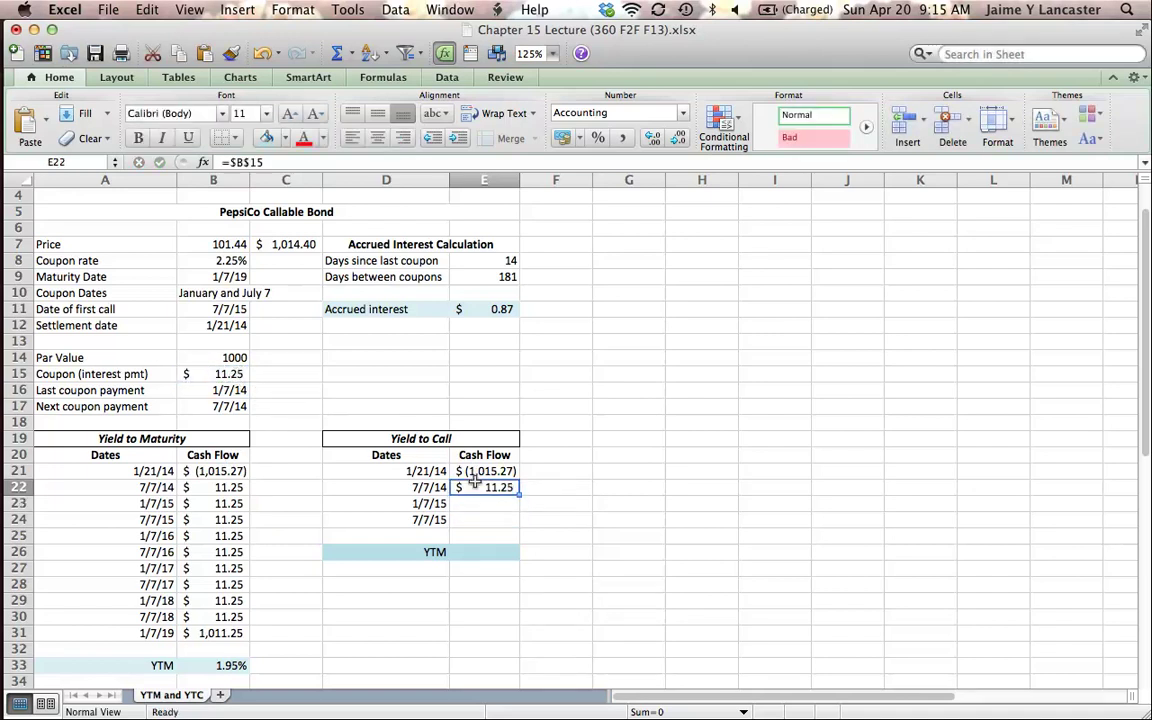
left_click_drag(519, 494, 521, 506)
Step: Set the 7/7/15 call-date cash flow to =B14+B15, giving $1,011.25
left_click(498, 520)
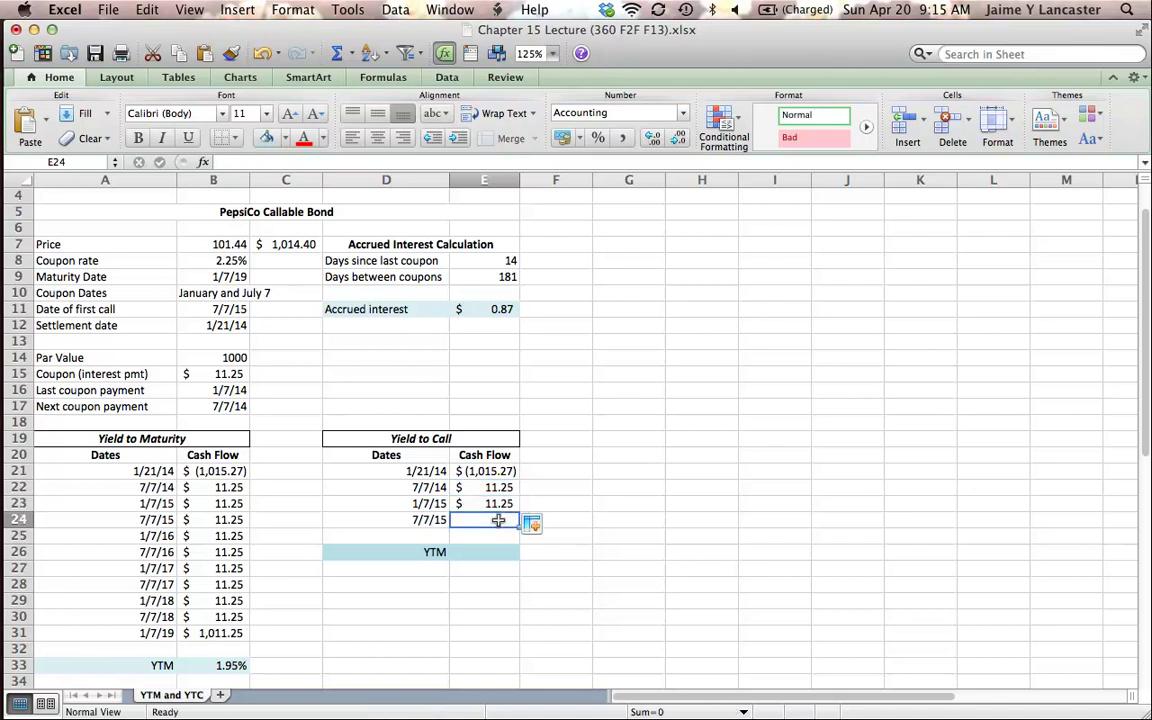
type("=")
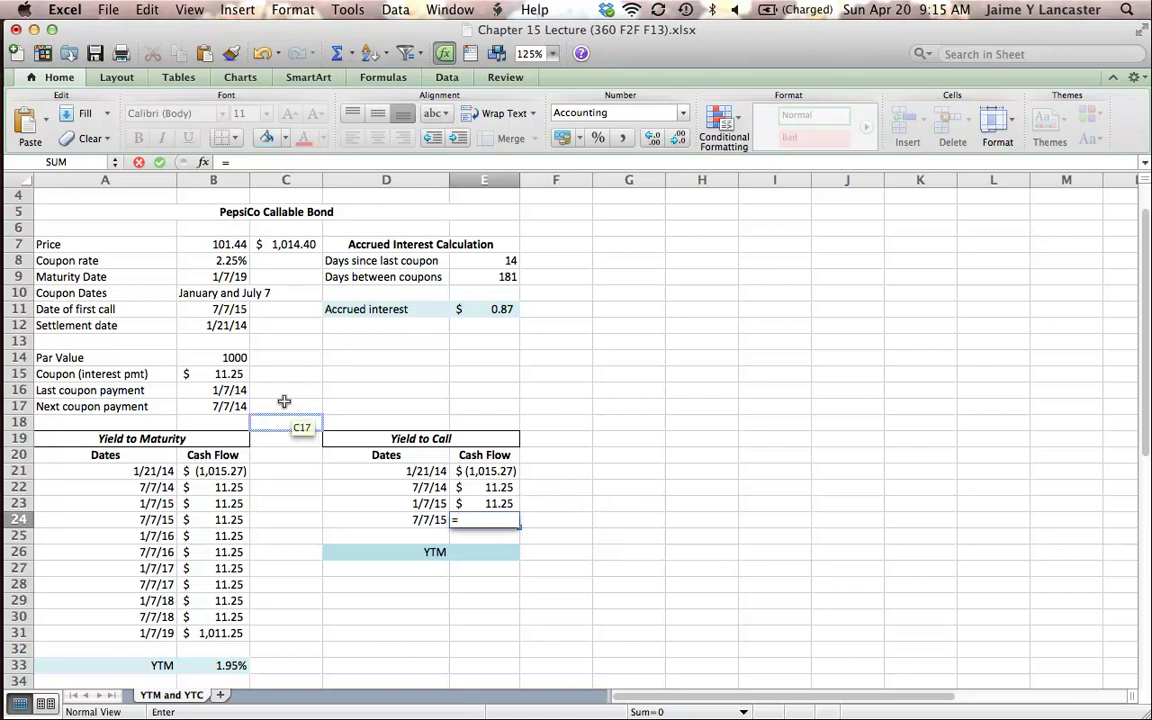
left_click(230, 360)
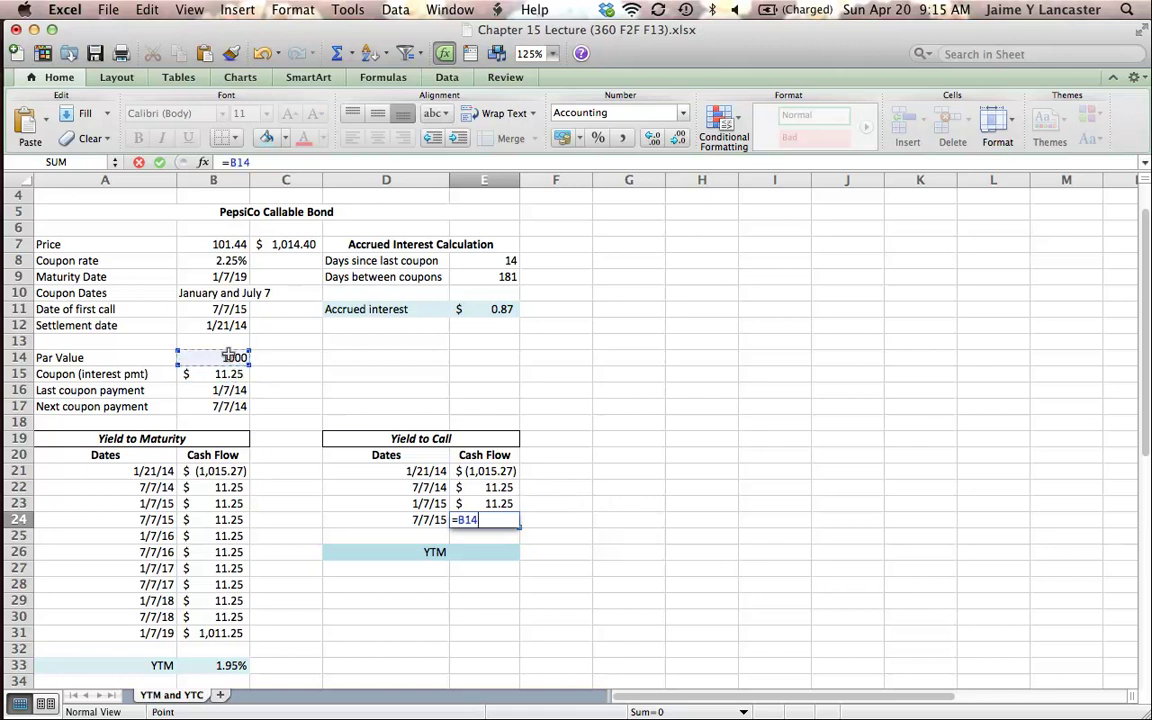
type("+")
left_click(220, 374)
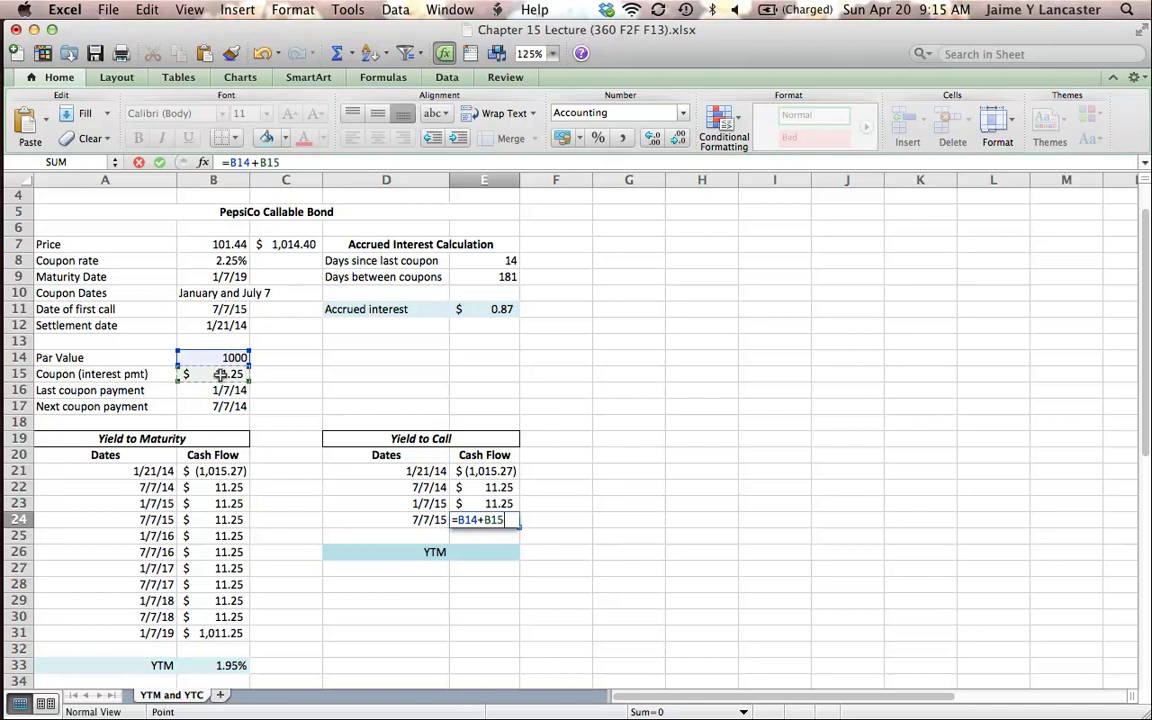
key("Return")
left_click(208, 660)
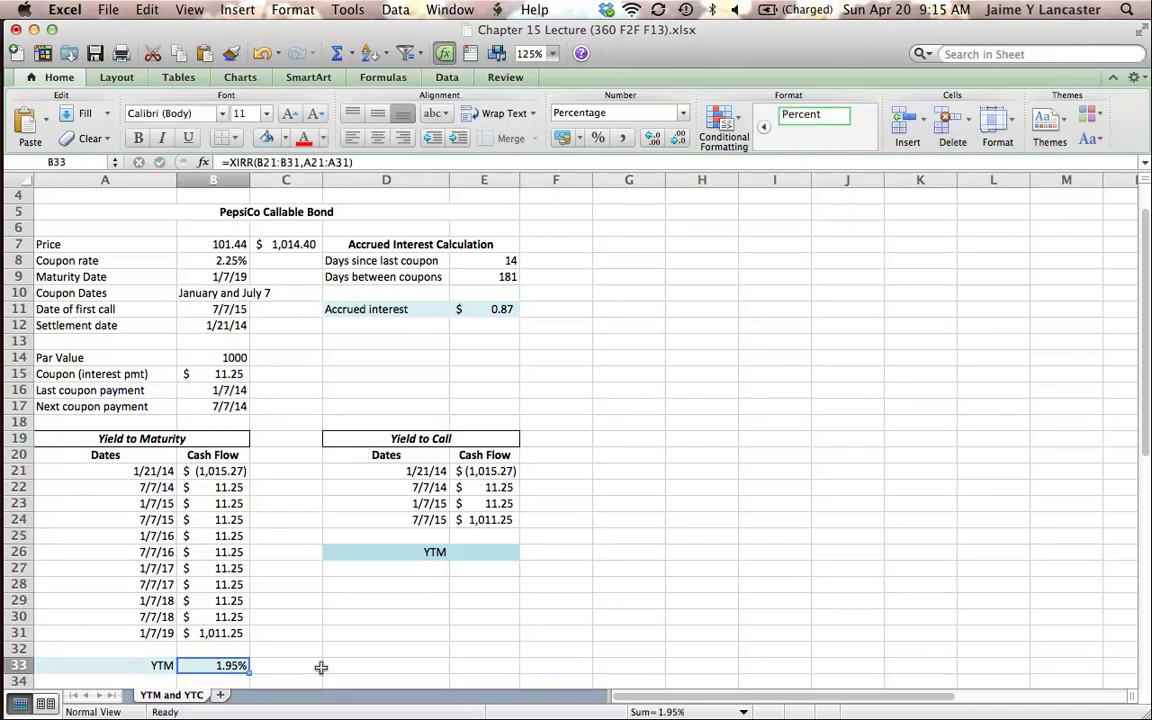
Step: Enter =XIRR(E21:E24, D21:D24) in the YTM value cell, returning 1.26%
left_click(491, 550)
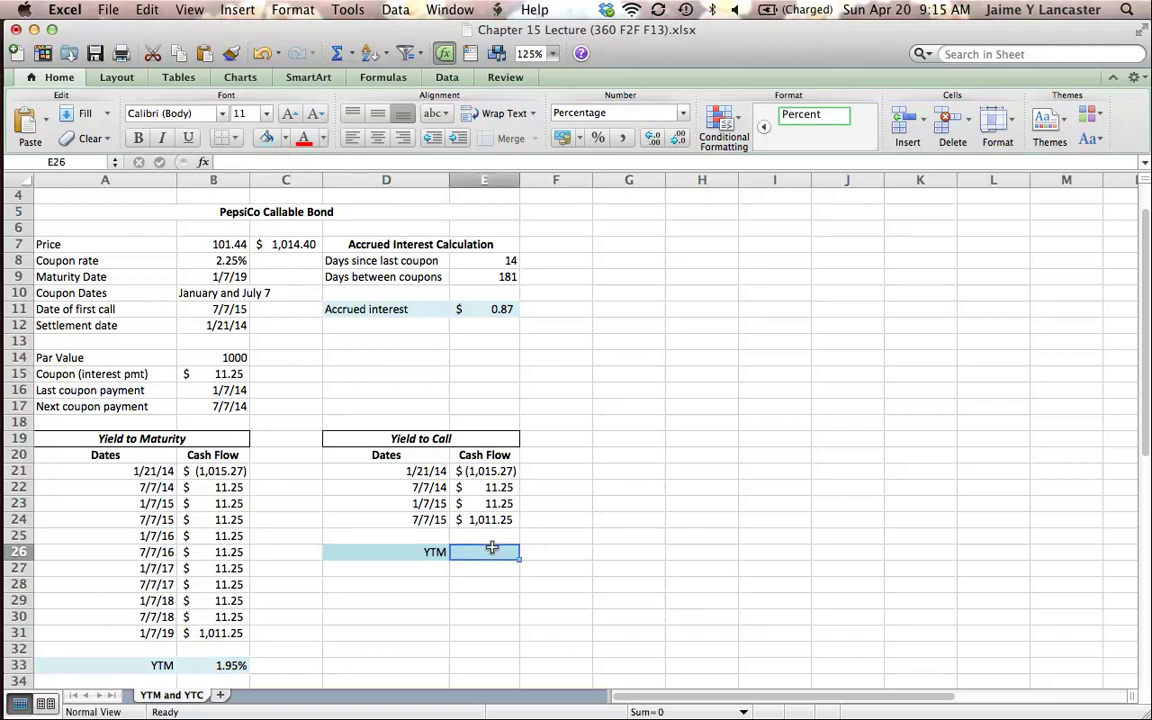
type("=xIRR")
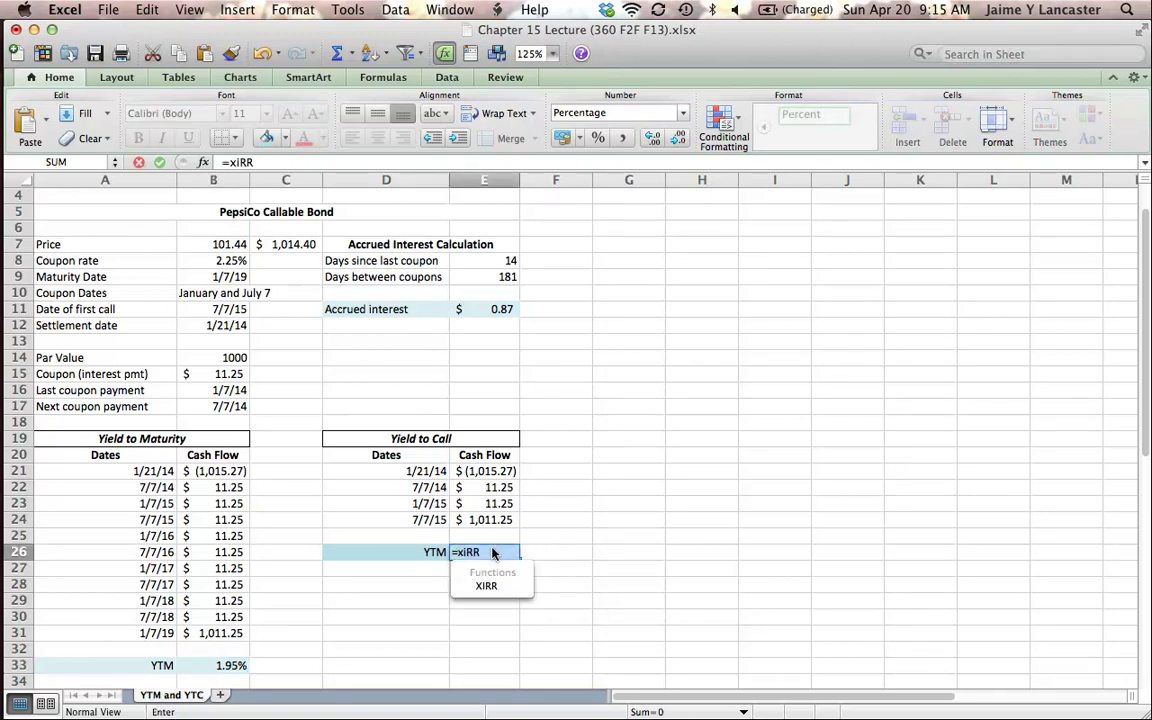
type("(")
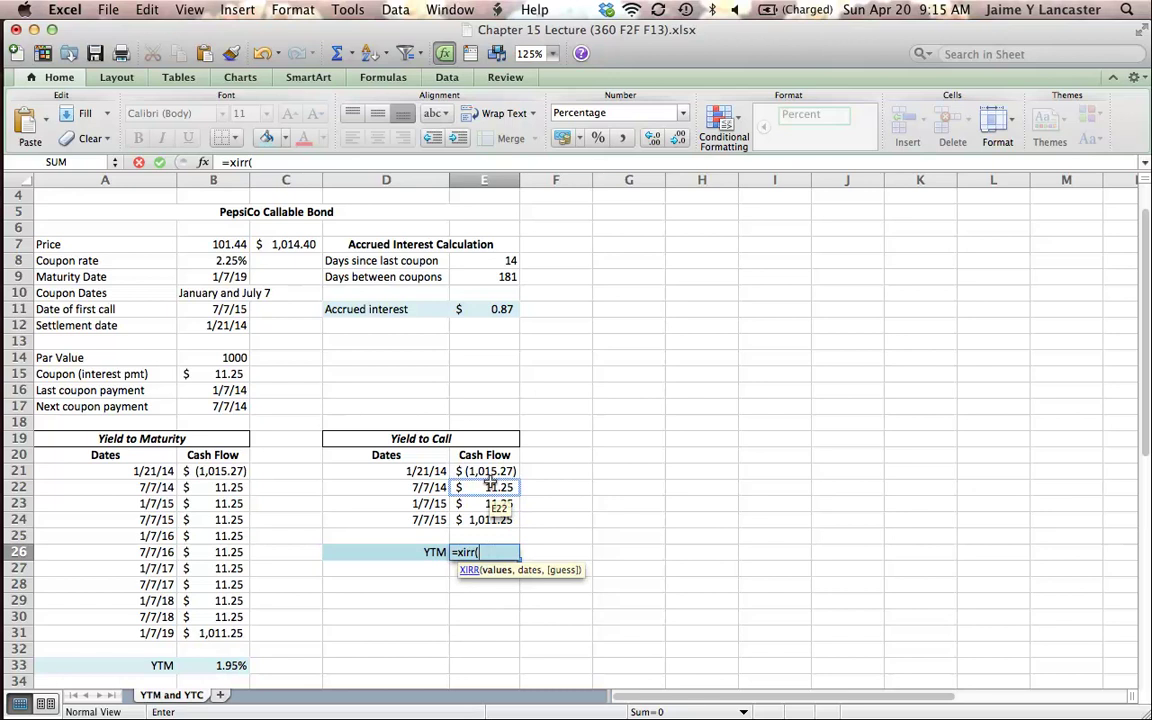
left_click_drag(487, 471, 487, 520)
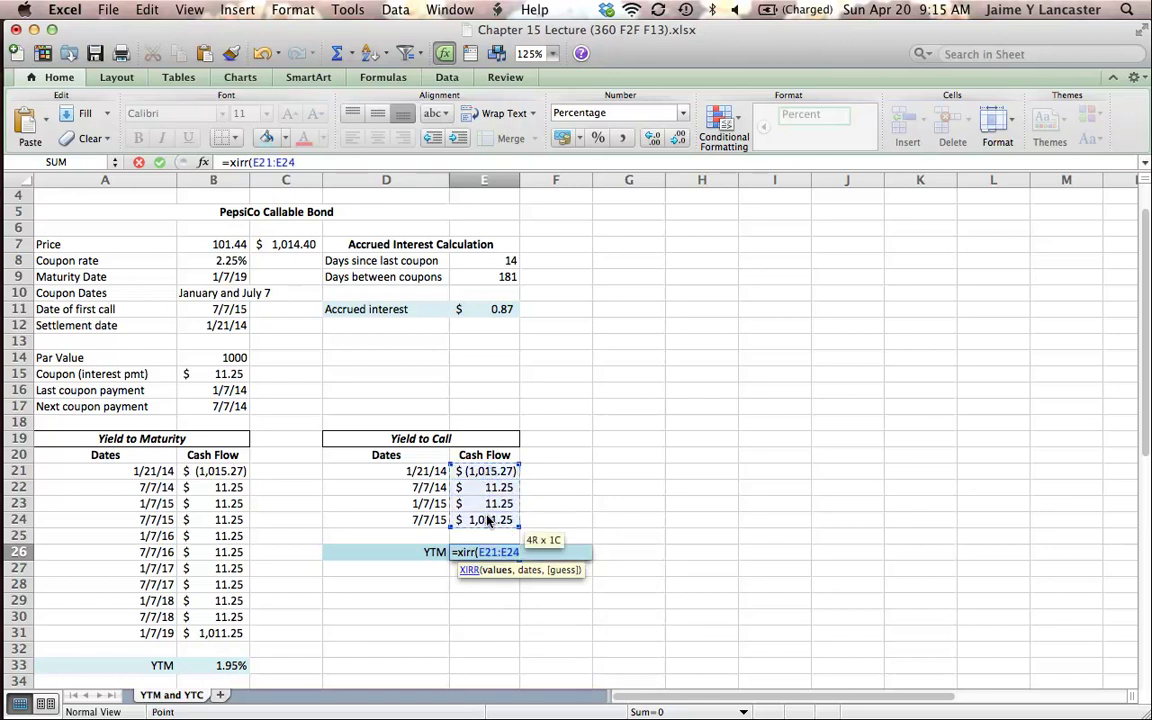
type(",")
left_click_drag(344, 471, 380, 521)
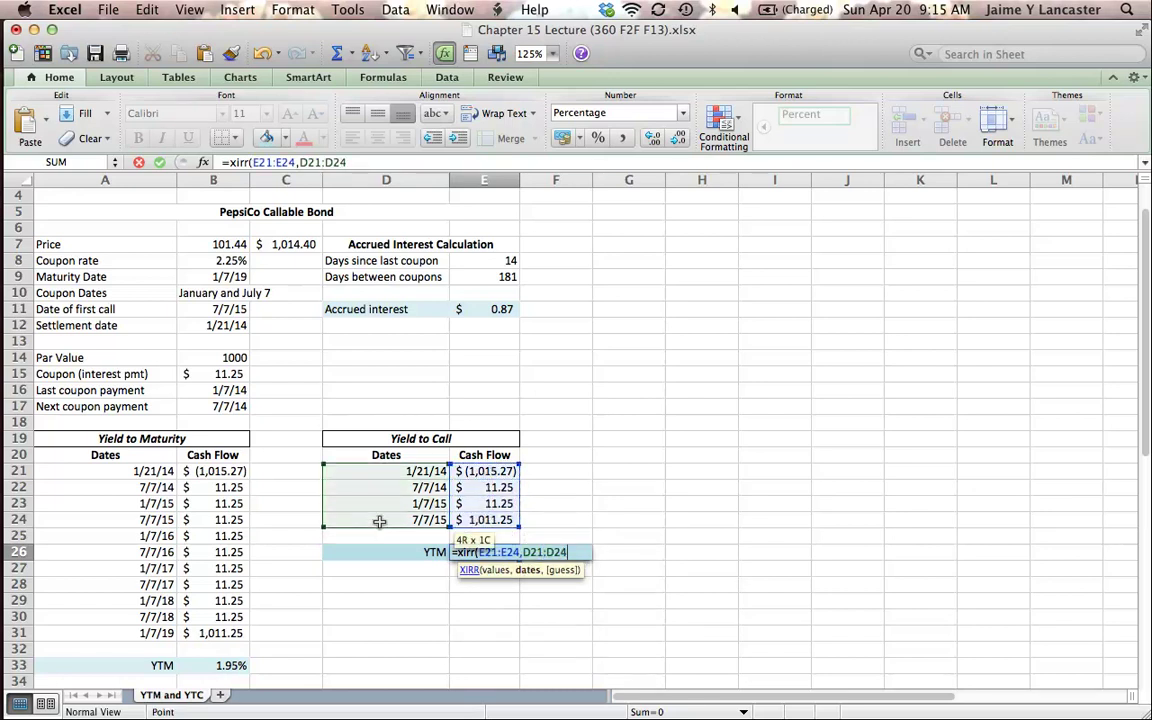
key("Return")
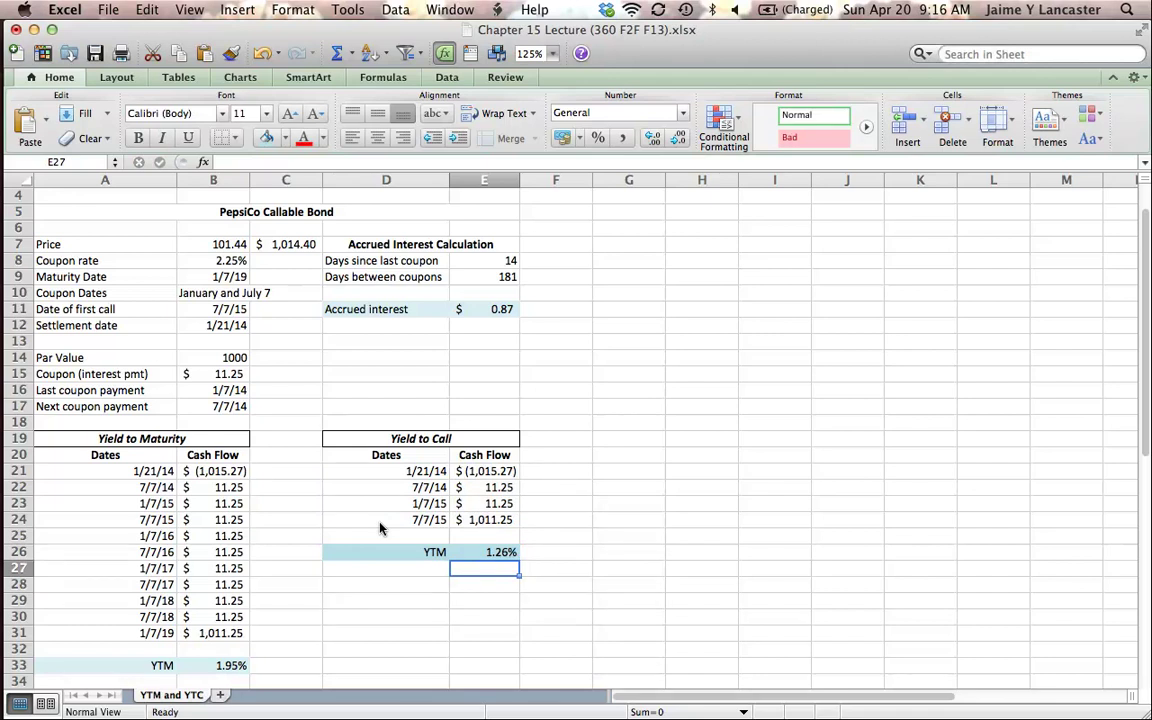
Step: Change the D26 label text from 'YTM' to 'YTC'
left_click(424, 546)
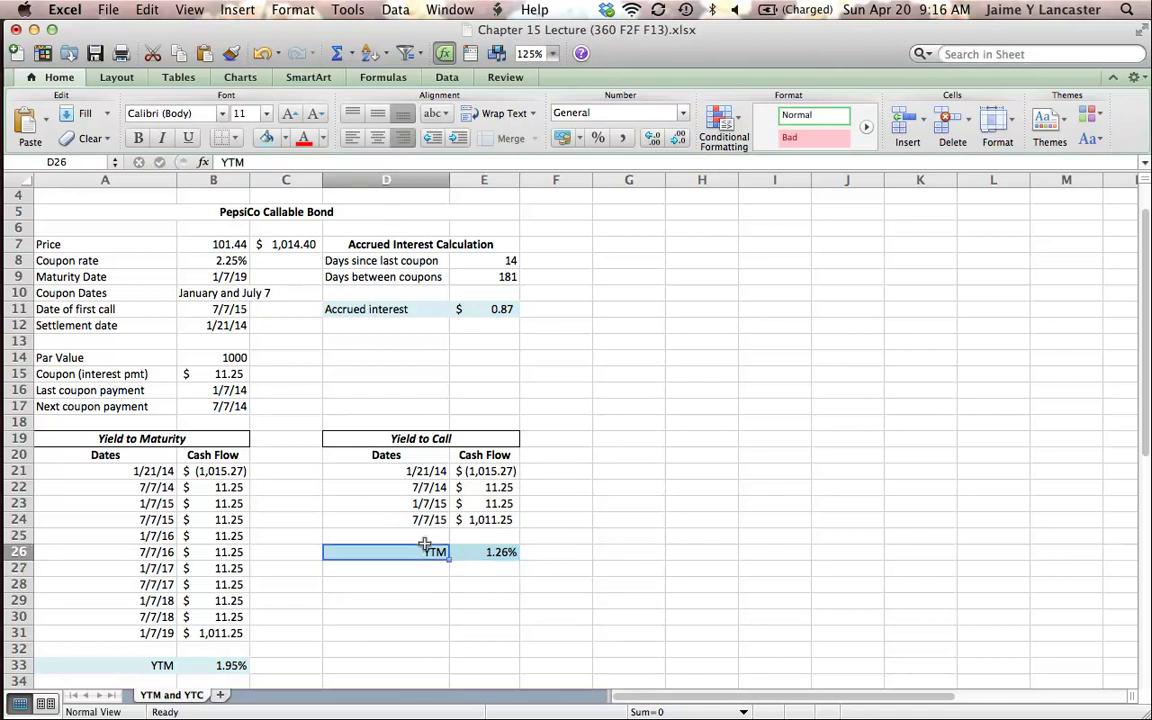
type("YTC")
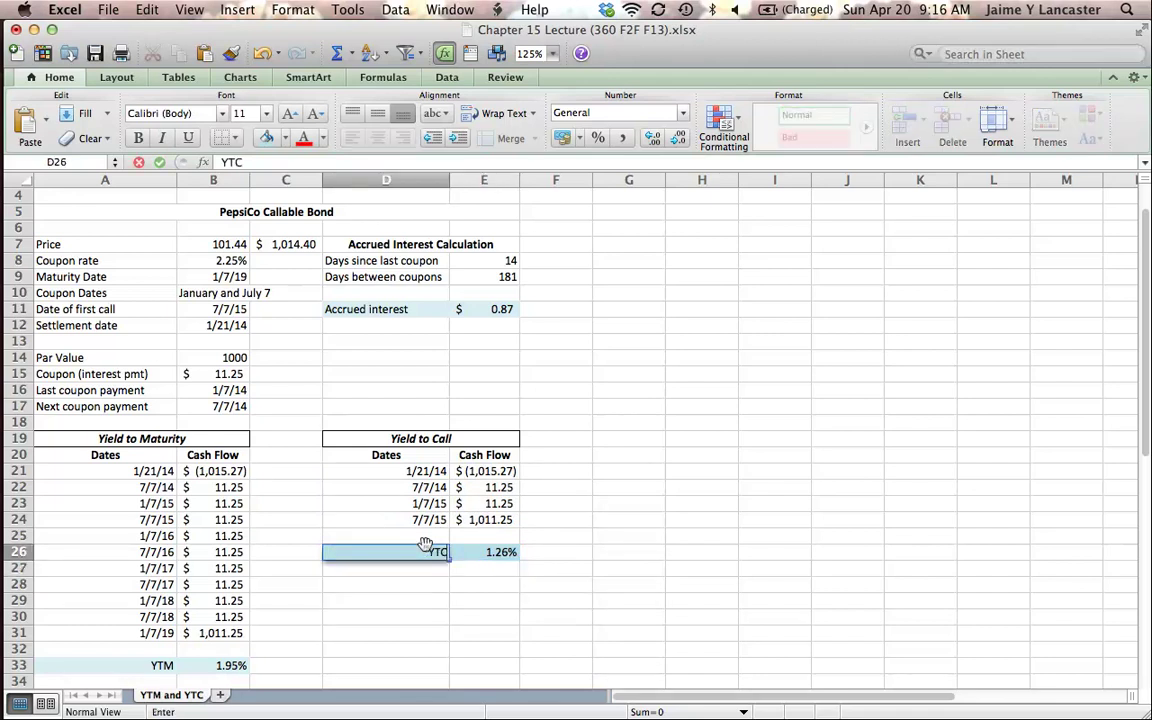
left_click(541, 620)
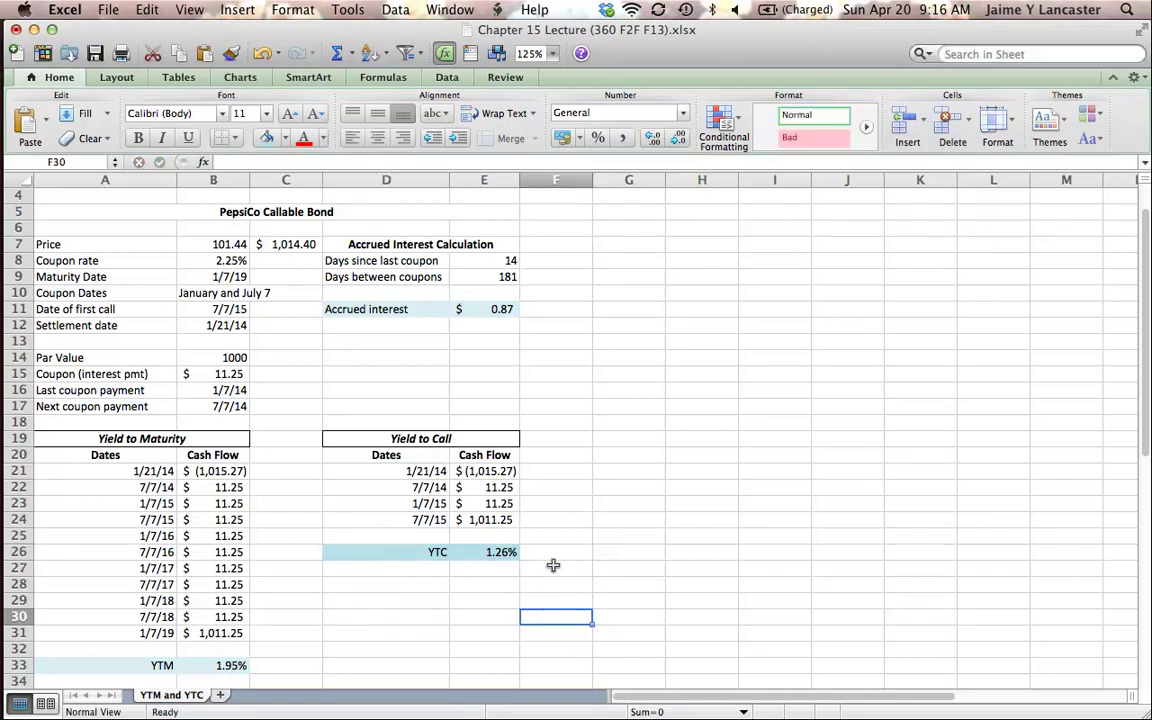
left_click(486, 546)
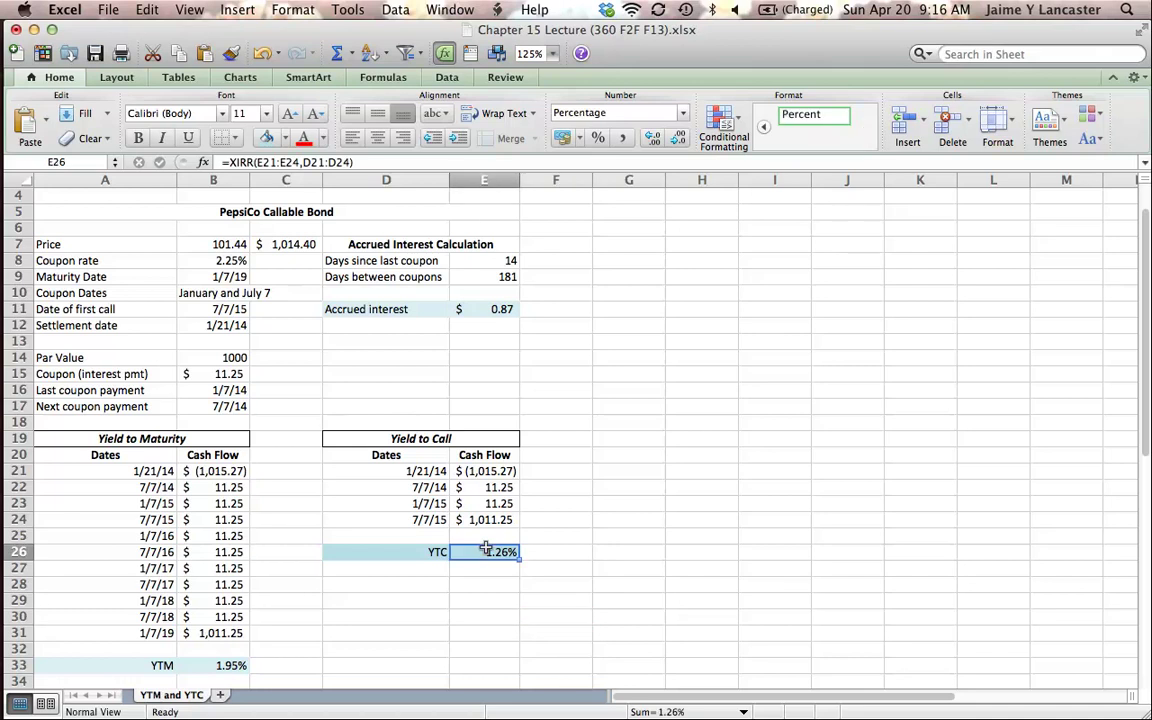
left_click(427, 475)
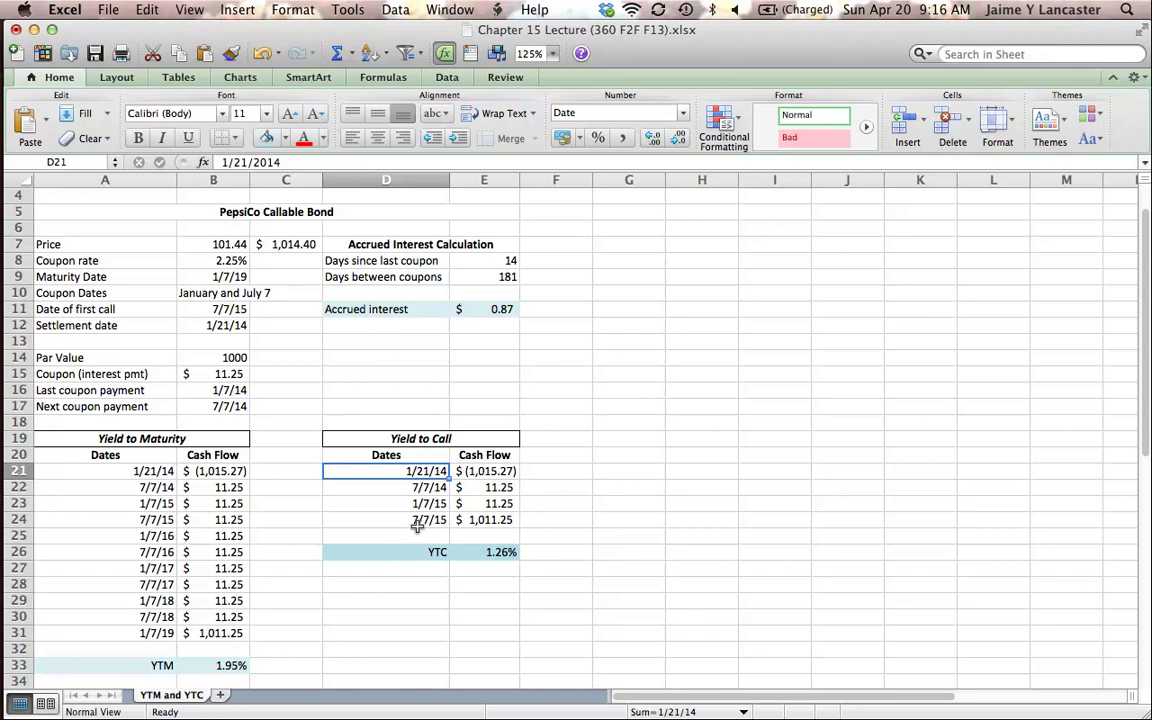
left_click(416, 521)
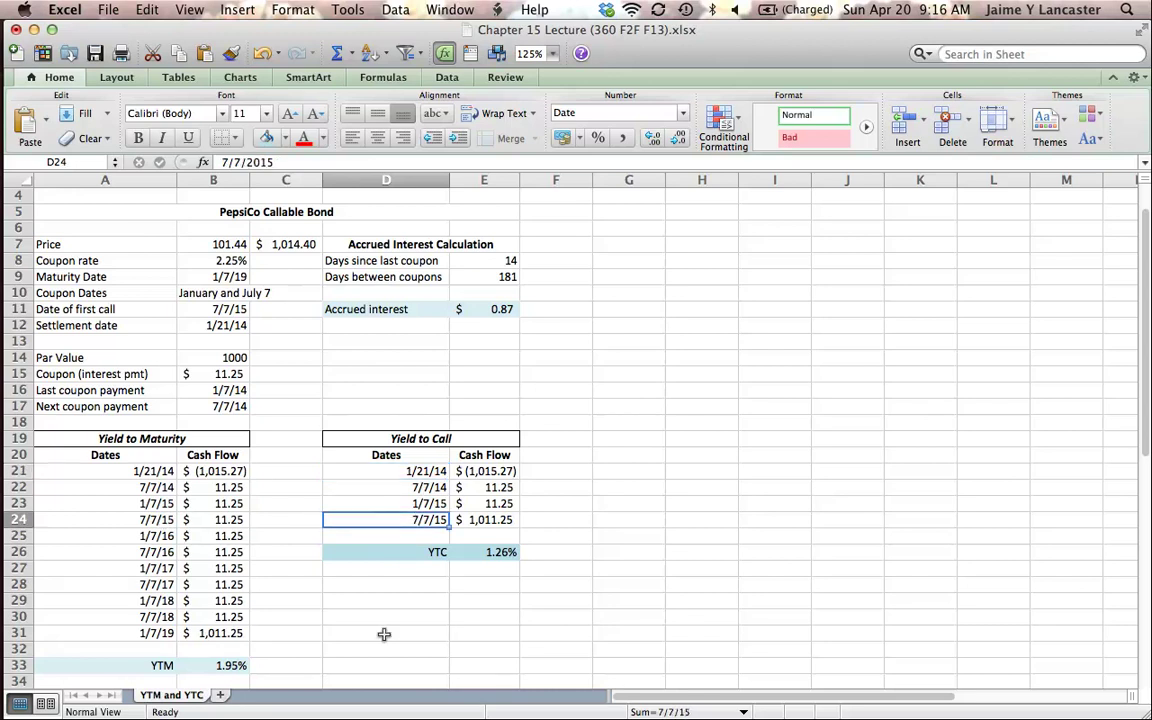
mouse_move(4, 536)
left_click(24, 487)
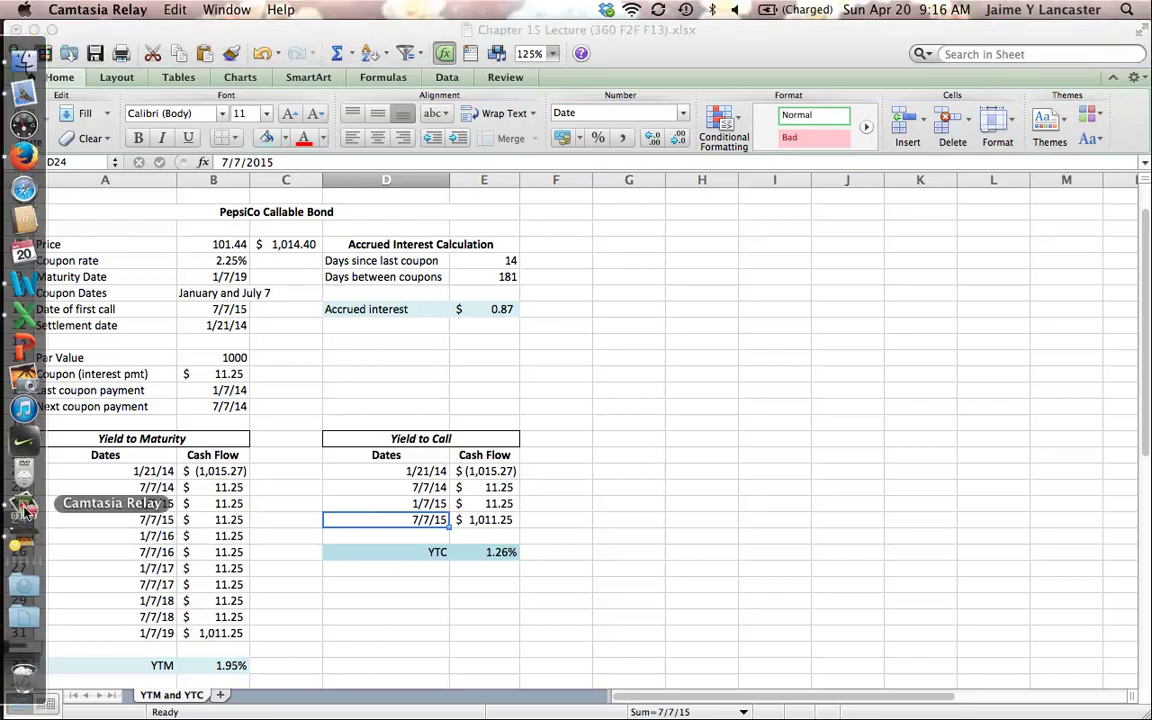